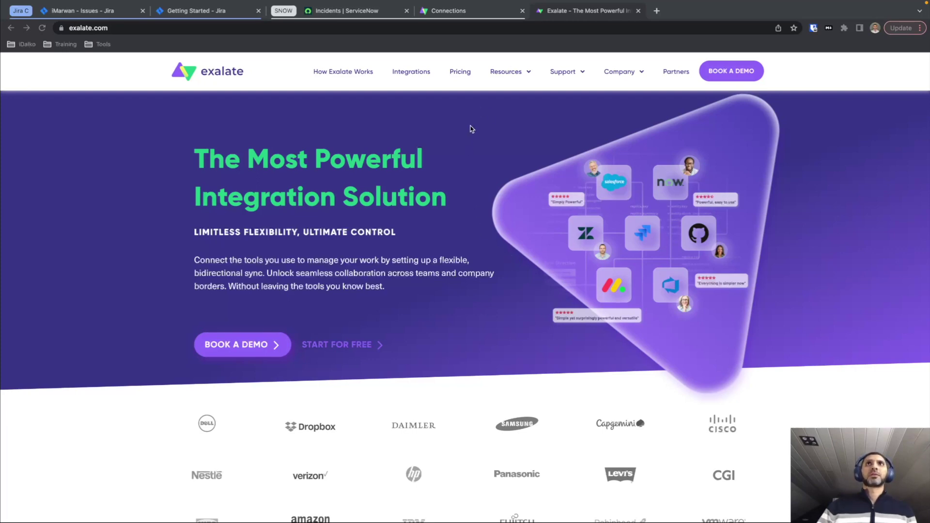
Step: Close the exalate.com marketing tab to reveal the ServiceNow node's Getting Started page
{"action": "left_click", "coordinate": [638, 11]}
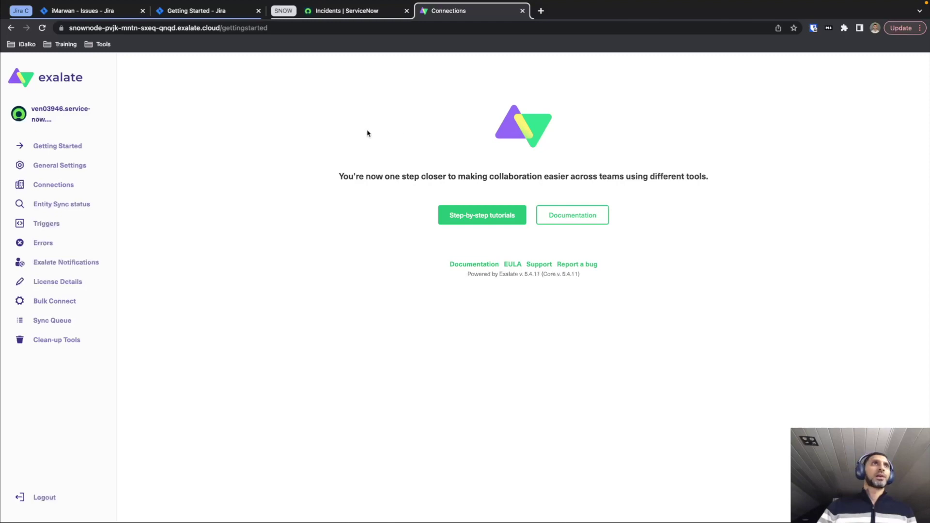
Step: Review the Jira issues, Exalate-for-Jira, ServiceNow incidents and node console tabs, then start a new tab
{"action": "left_click", "coordinate": [112, 10]}
{"action": "left_click", "coordinate": [187, 12]}
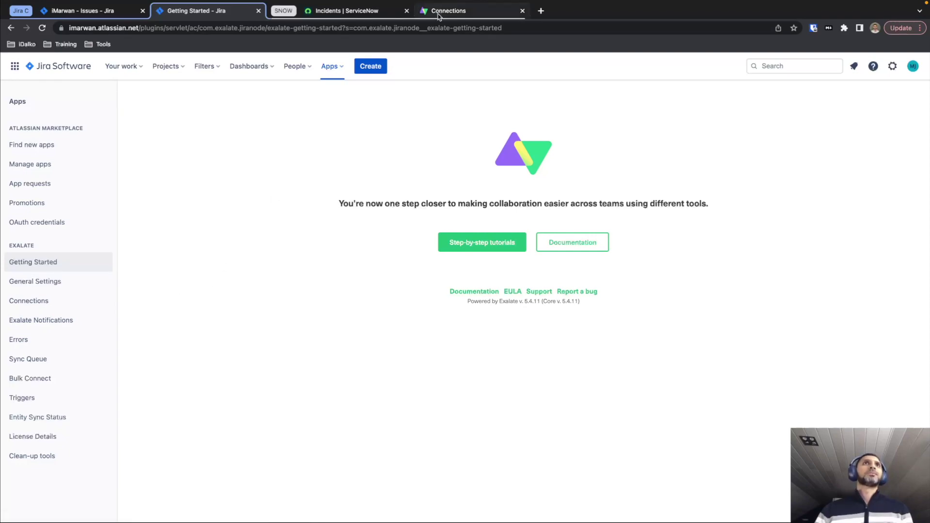
{"action": "left_click", "coordinate": [359, 15]}
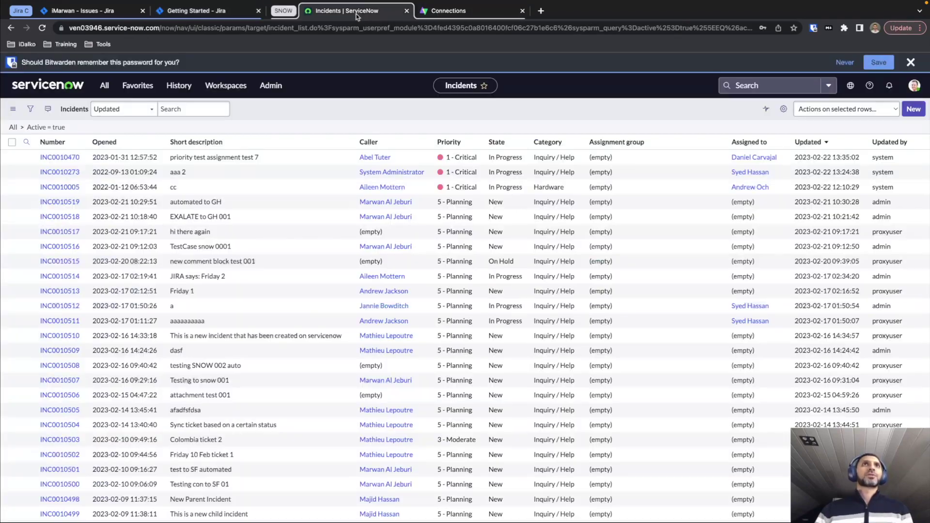
{"action": "left_click", "coordinate": [445, 14]}
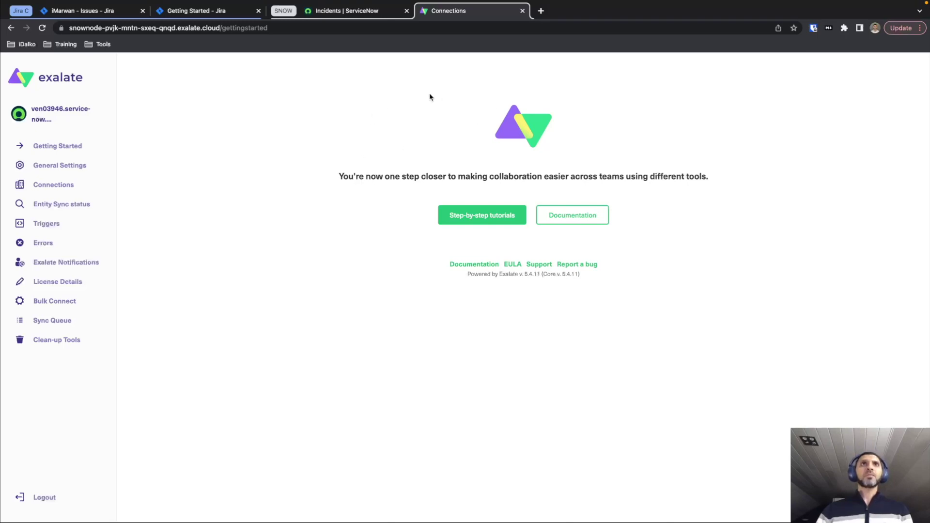
{"action": "left_click", "coordinate": [541, 11]}
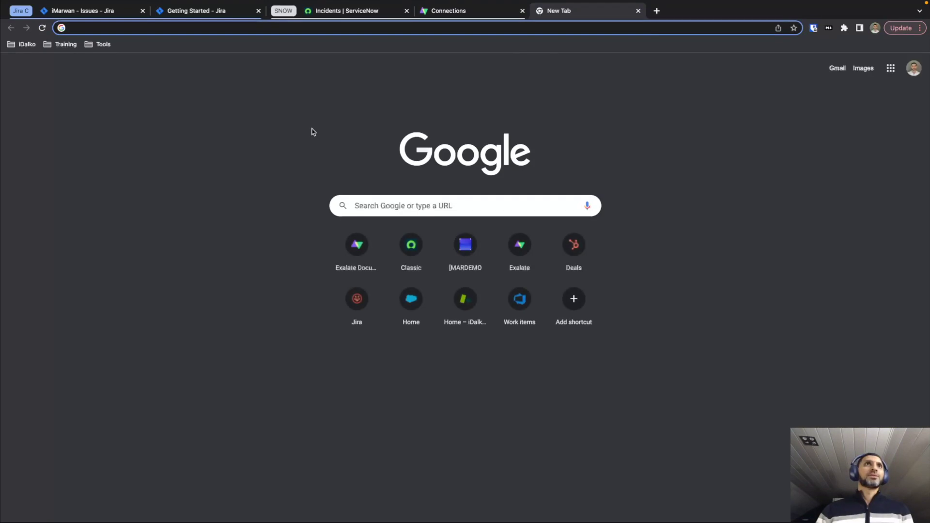
Step: Find the Jira Cloud–ServiceNow guide in Exalate Docs, then close the docs tab
{"action": "type", "text": "docs.exalate.com/docs"}
{"action": "key", "text": "Return"}
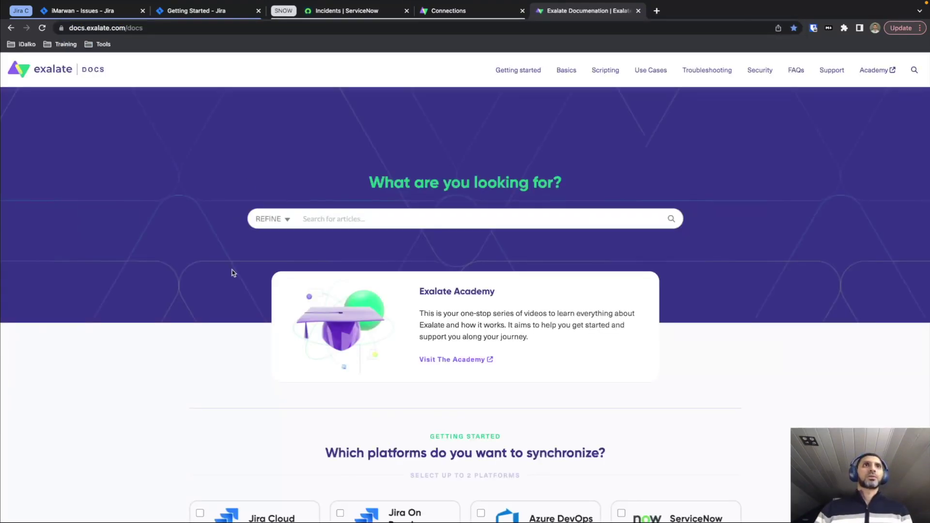
{"action": "scroll", "coordinate": [232, 271], "scroll_direction": "down", "scroll_amount": 6}
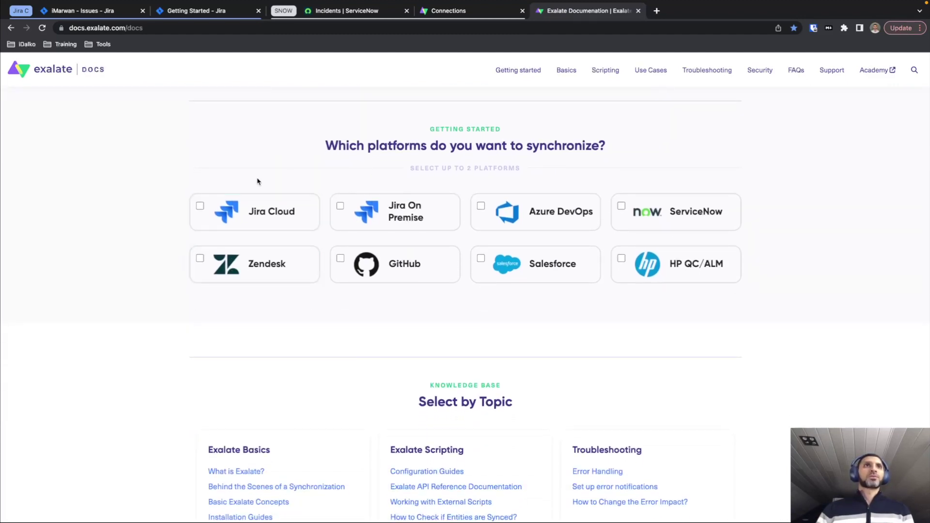
{"action": "left_click", "coordinate": [203, 208]}
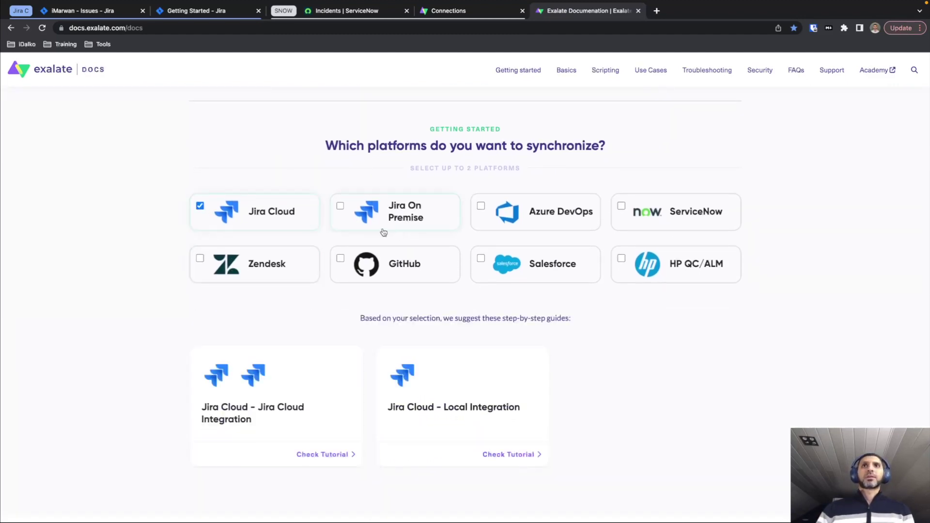
{"action": "left_click", "coordinate": [649, 210]}
{"action": "scroll", "coordinate": [651, 209], "scroll_direction": "down", "scroll_amount": 1}
{"action": "scroll", "coordinate": [651, 210], "scroll_direction": "down", "scroll_amount": 5}
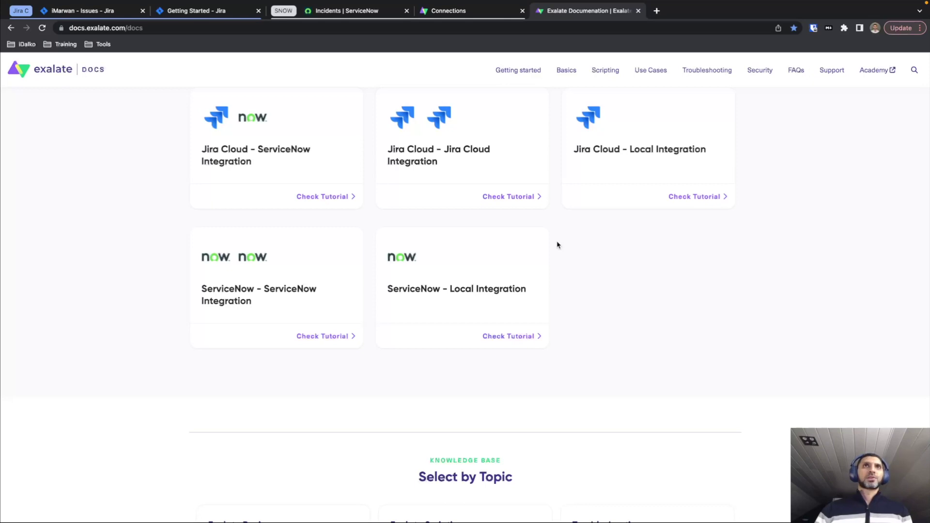
{"action": "key", "text": "super+w"}
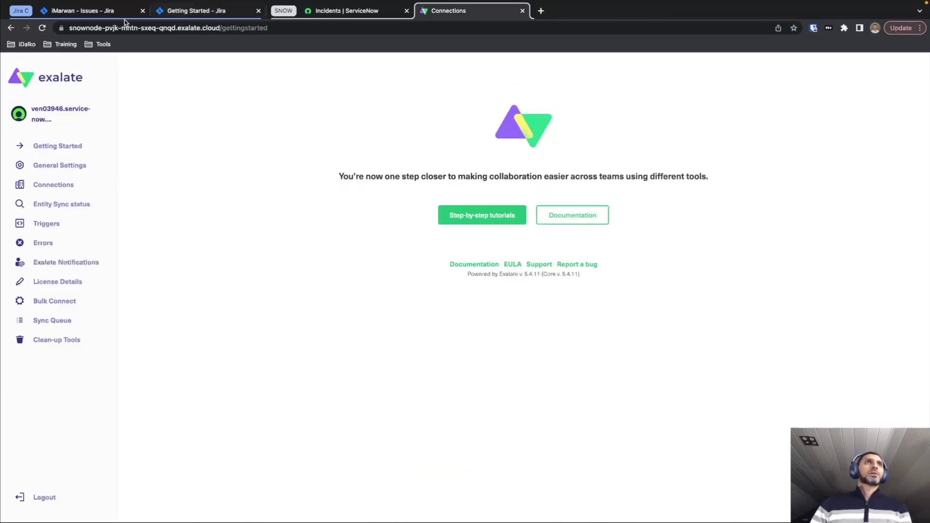
{"action": "left_click", "coordinate": [192, 13]}
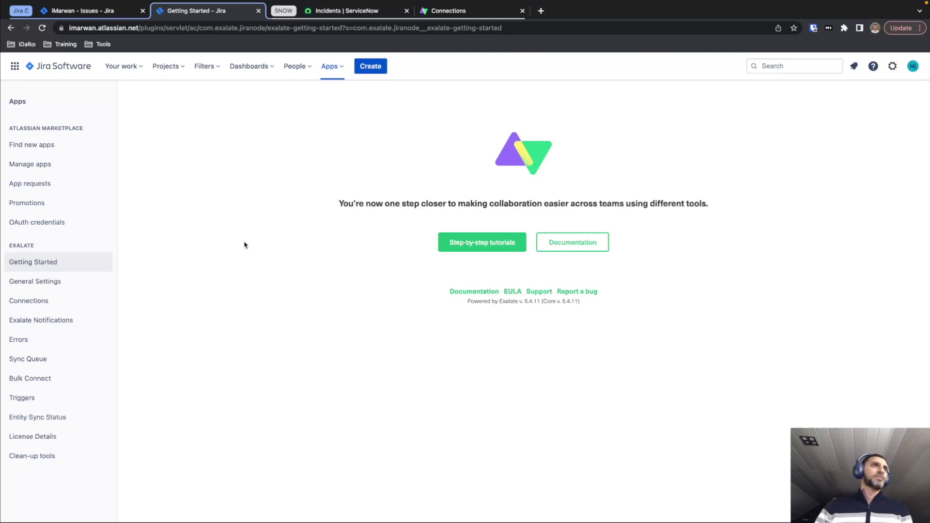
Step: Show Exalate for Jira's Connections list with its two deactivated ServiceNow connections
{"action": "left_click", "coordinate": [31, 306]}
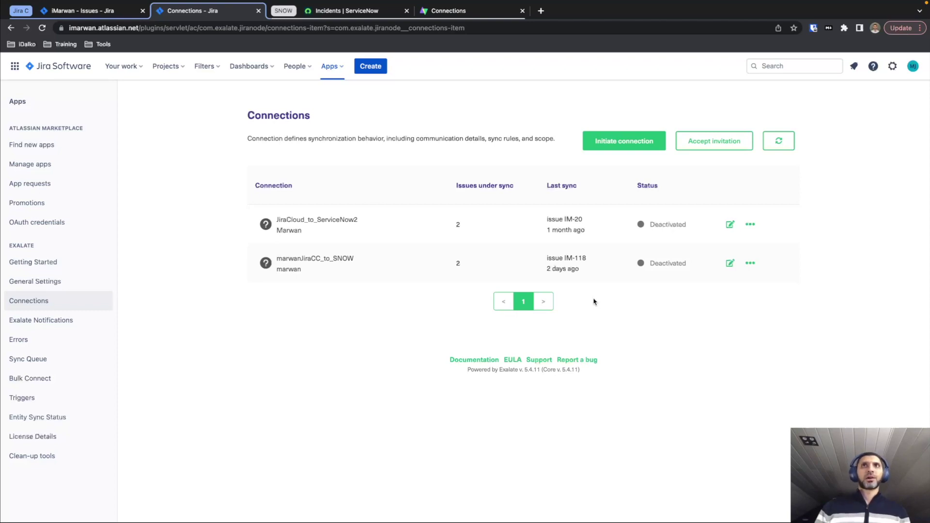
Step: Start a Basic connection using the ServiceNow node's exalate.cloud base URL as destination
{"action": "left_click", "coordinate": [621, 146]}
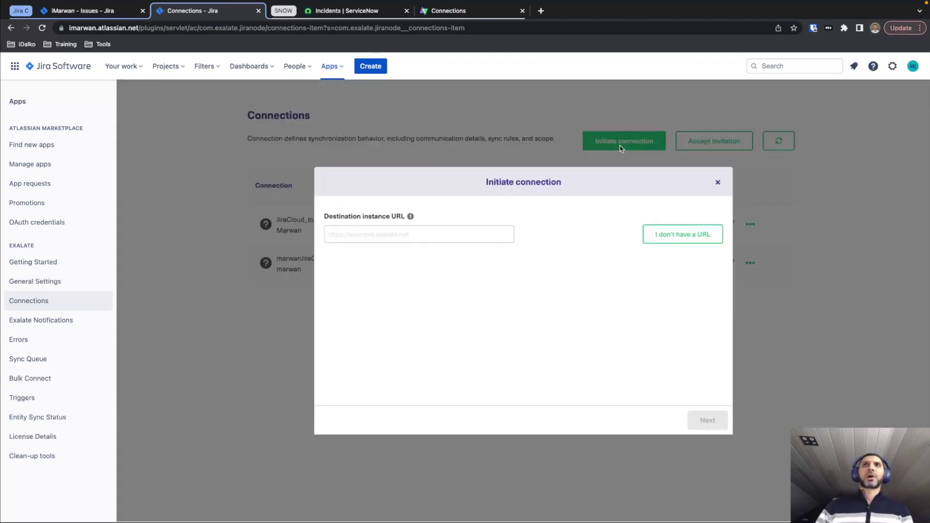
{"action": "left_click", "coordinate": [439, 236]}
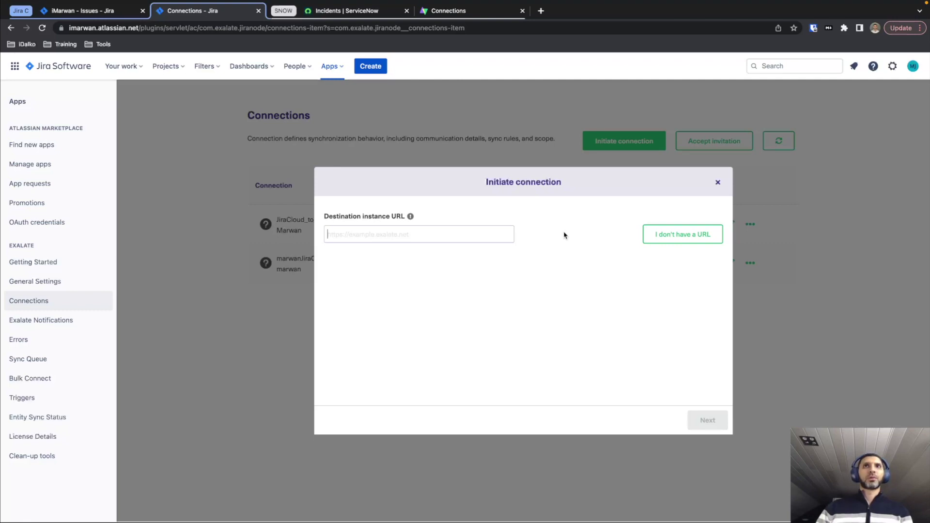
{"action": "left_click", "coordinate": [451, 13]}
{"action": "left_click", "coordinate": [144, 28]}
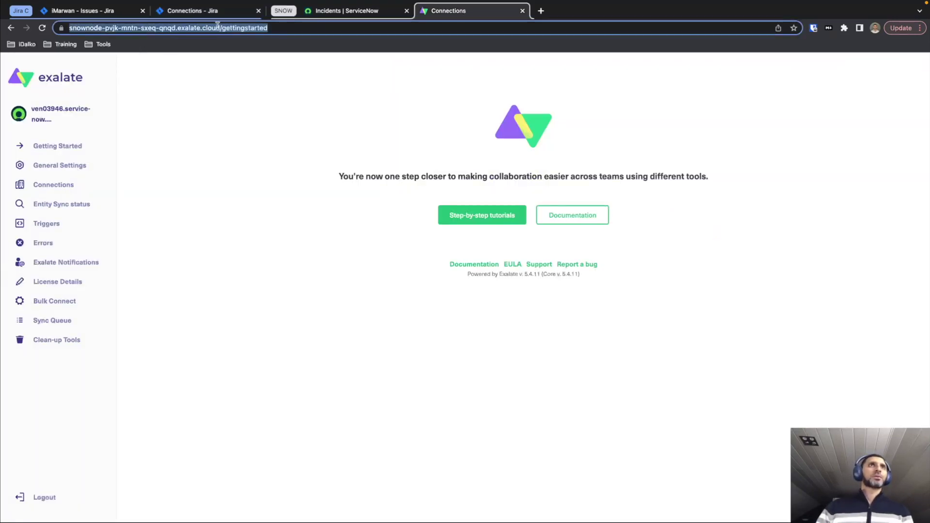
{"action": "left_click", "coordinate": [244, 28]}
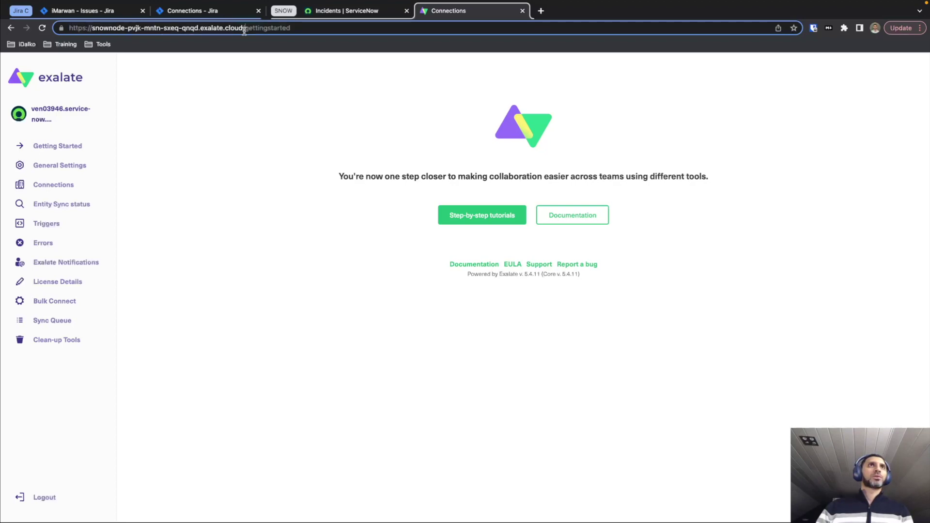
{"action": "left_click_drag", "start_coordinate": [244, 29], "coordinate": [62, 27]}
{"action": "key", "text": "ctrl+c"}
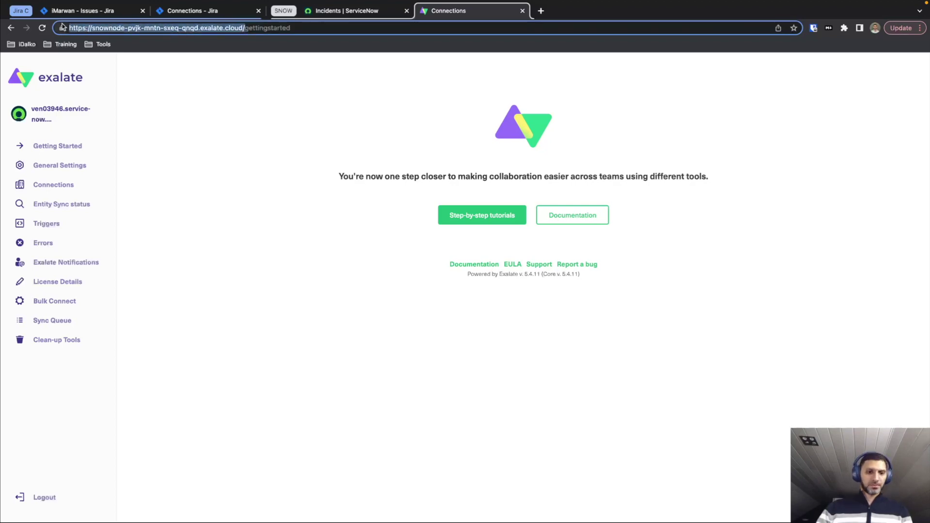
{"action": "left_click", "coordinate": [194, 14]}
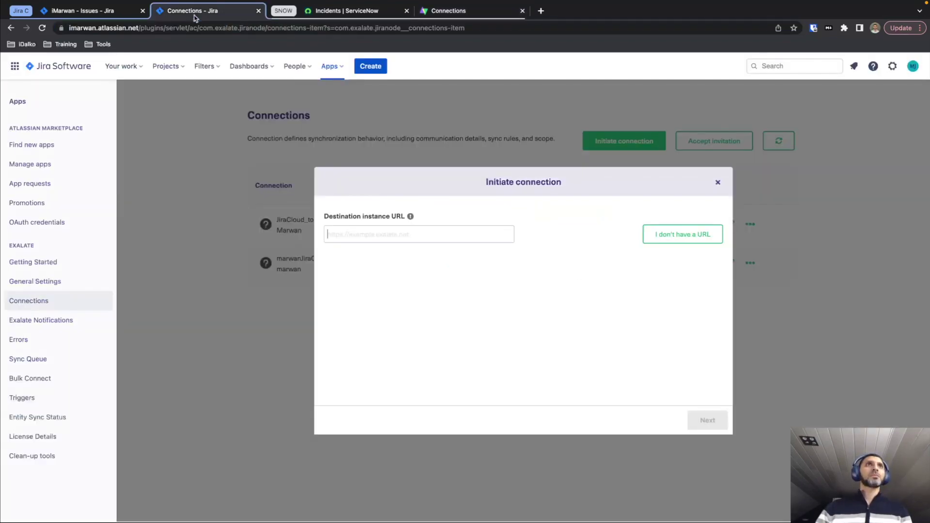
{"action": "left_click", "coordinate": [470, 235]}
{"action": "key", "text": "ctrl+v"}
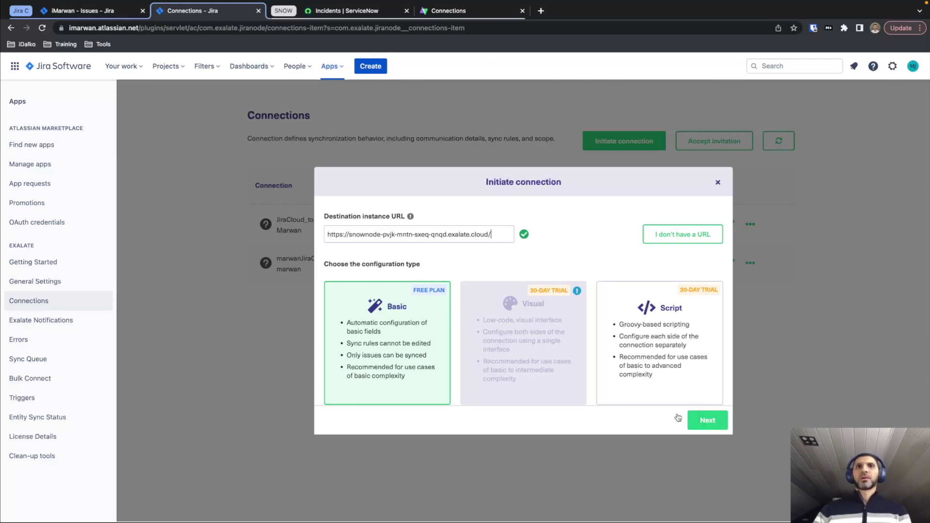
Step: Send incoming issues to the IM project and keep 'Yes, I have admin access'
{"action": "left_click", "coordinate": [701, 430]}
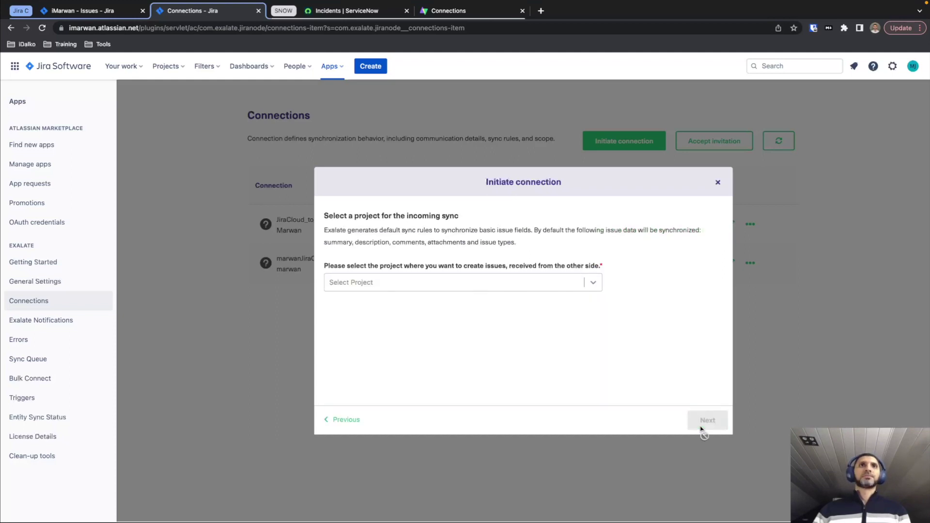
{"action": "left_click", "coordinate": [594, 285]}
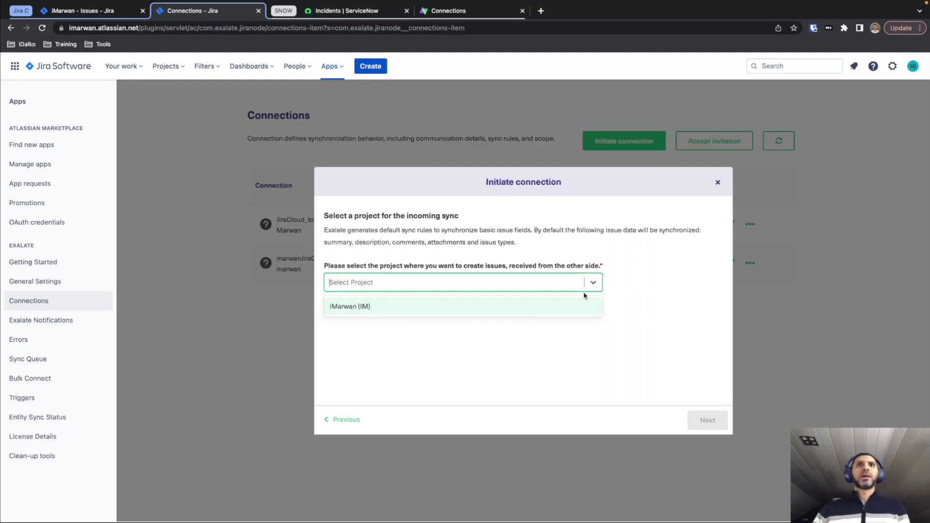
{"action": "left_click", "coordinate": [468, 308]}
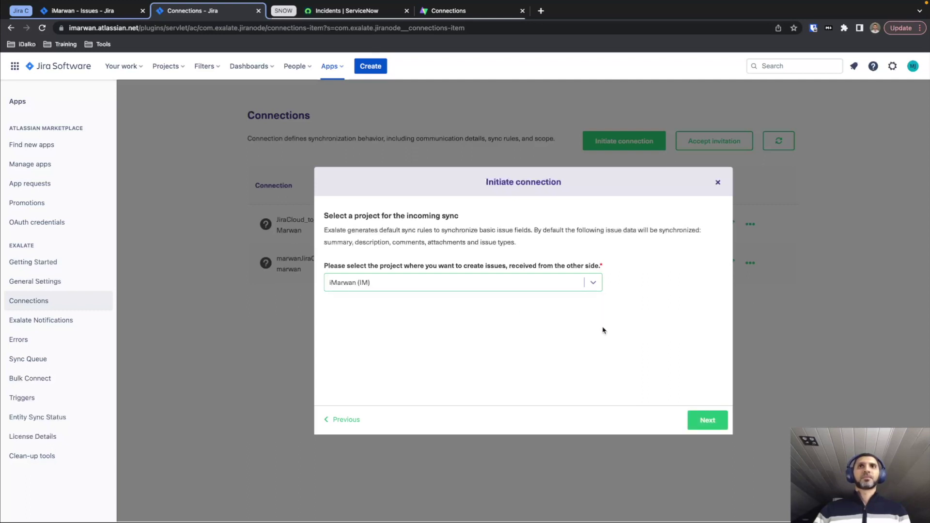
{"action": "left_click", "coordinate": [709, 422]}
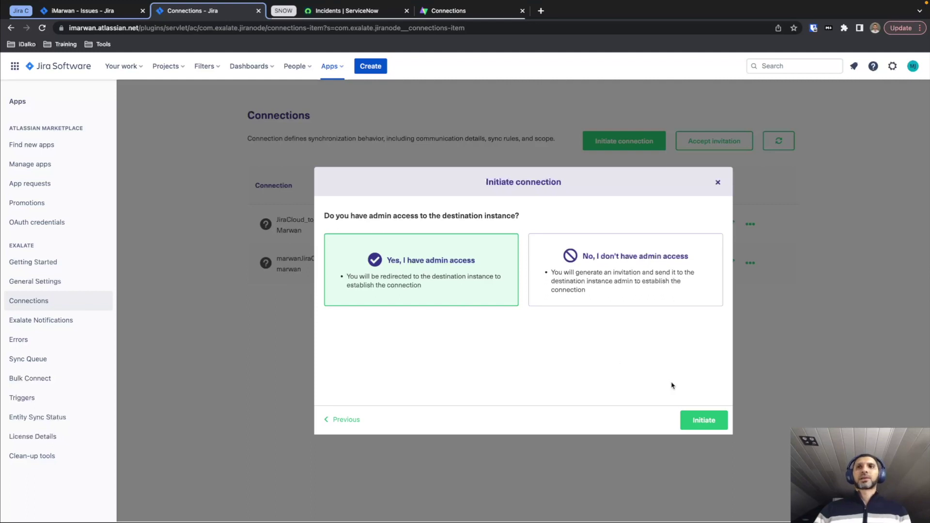
Step: Initiate the Jira–ServiceNow connection, dismiss the ServiceNow success message, and close the extra node tab
{"action": "left_click", "coordinate": [702, 421]}
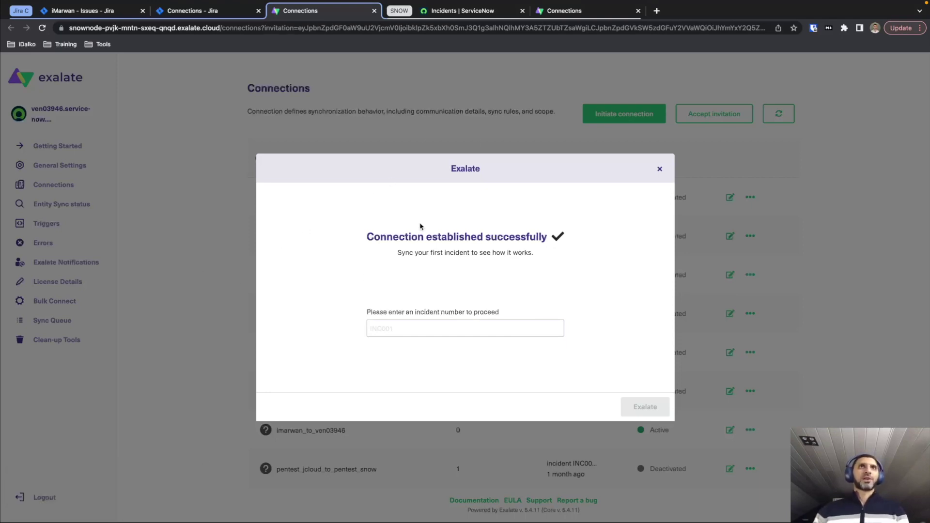
{"action": "left_click", "coordinate": [659, 169]}
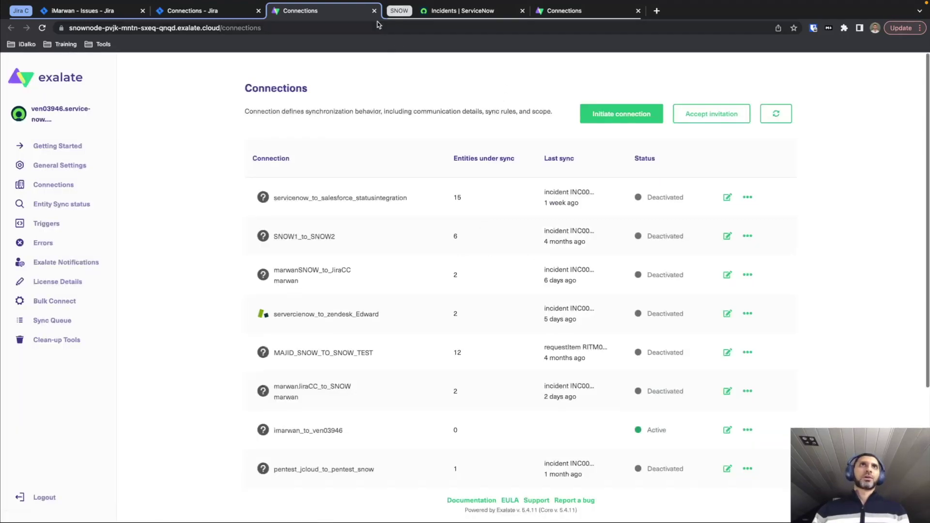
{"action": "left_click", "coordinate": [375, 11]}
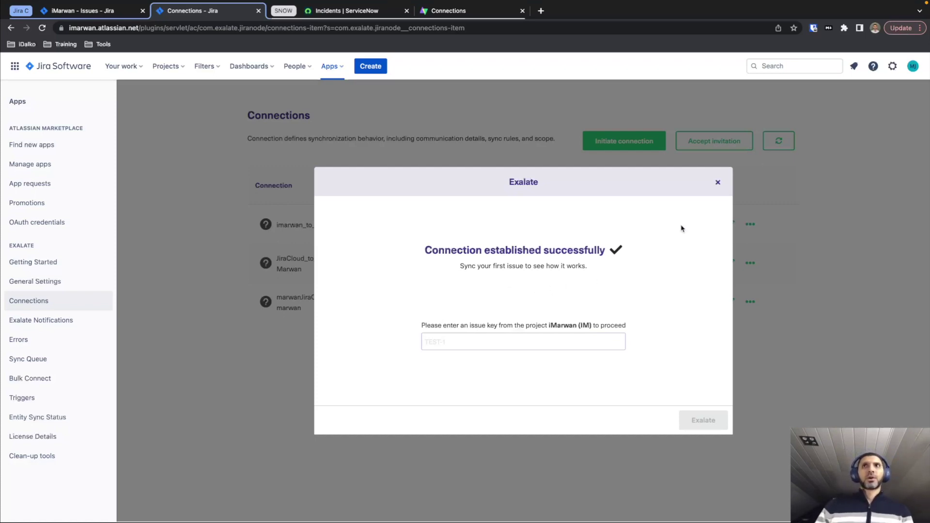
Step: Confirm the imarwan_to_ven03946 connection is Active on the ServiceNow side, then return to Jira issues
{"action": "left_click", "coordinate": [720, 185]}
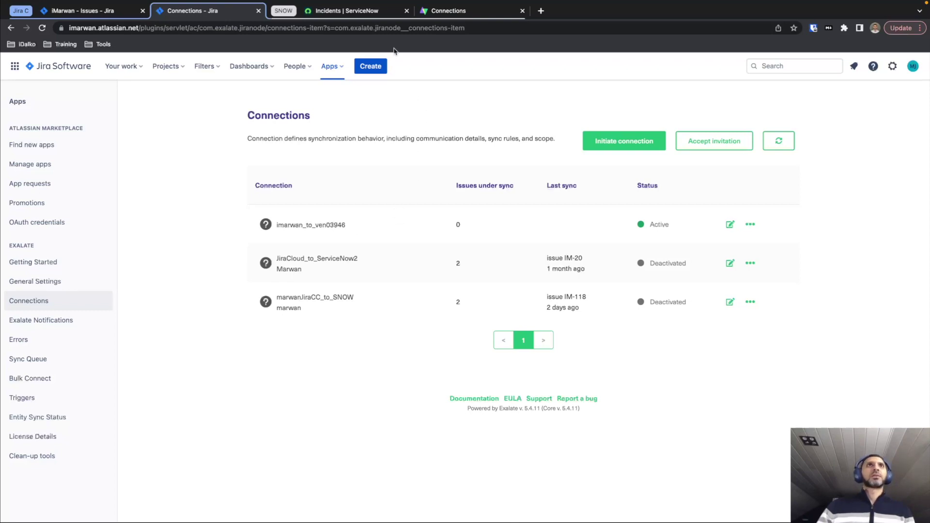
{"action": "left_click", "coordinate": [453, 11]}
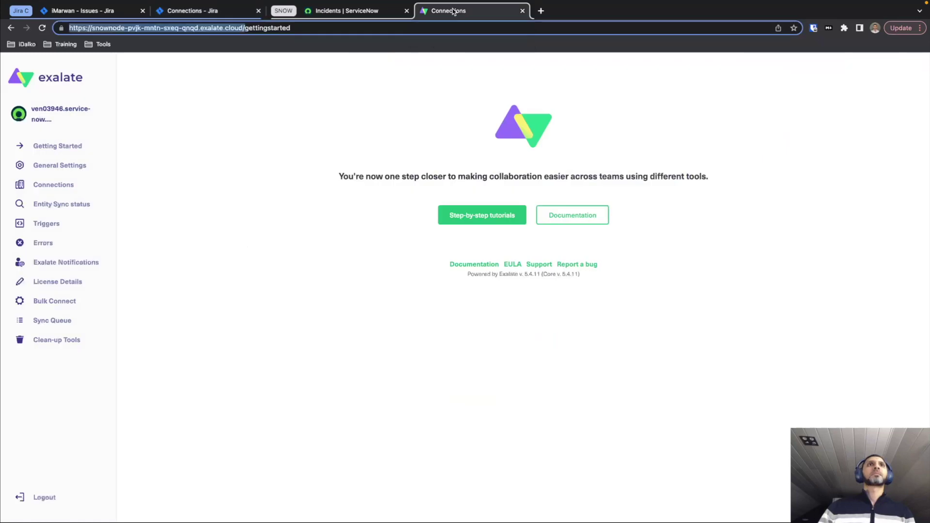
{"action": "left_click", "coordinate": [44, 186]}
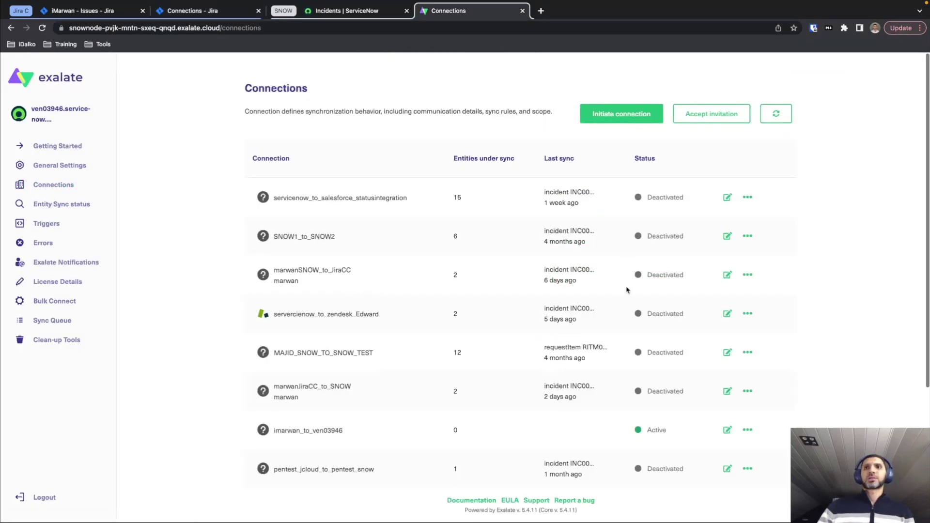
{"action": "scroll", "coordinate": [625, 296], "scroll_direction": "down", "scroll_amount": 2}
{"action": "scroll", "coordinate": [624, 306], "scroll_direction": "down", "scroll_amount": 2}
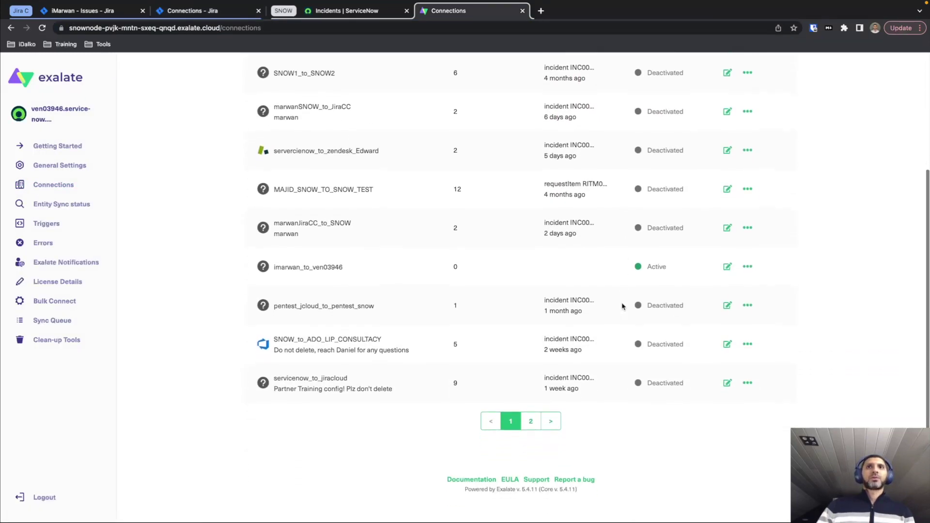
{"action": "double_click", "coordinate": [285, 259]}
{"action": "left_click", "coordinate": [392, 265]}
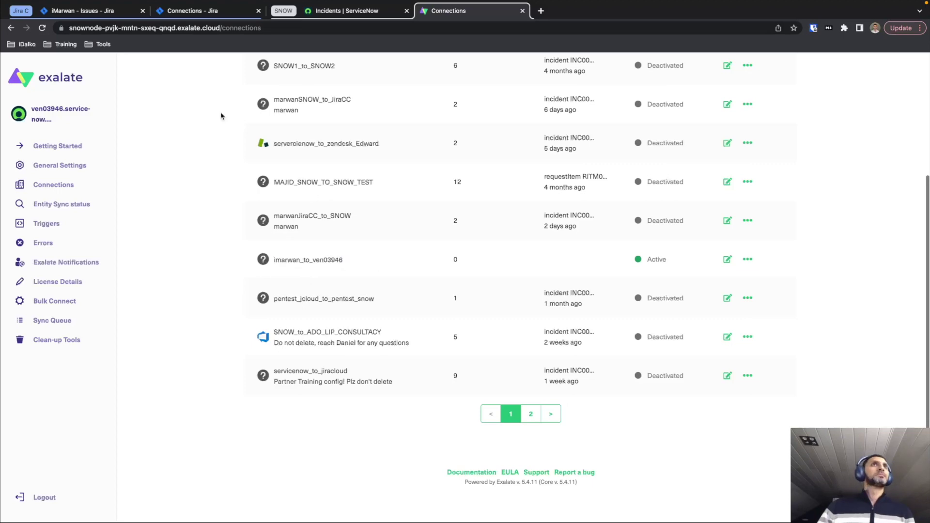
{"action": "left_click", "coordinate": [102, 10]}
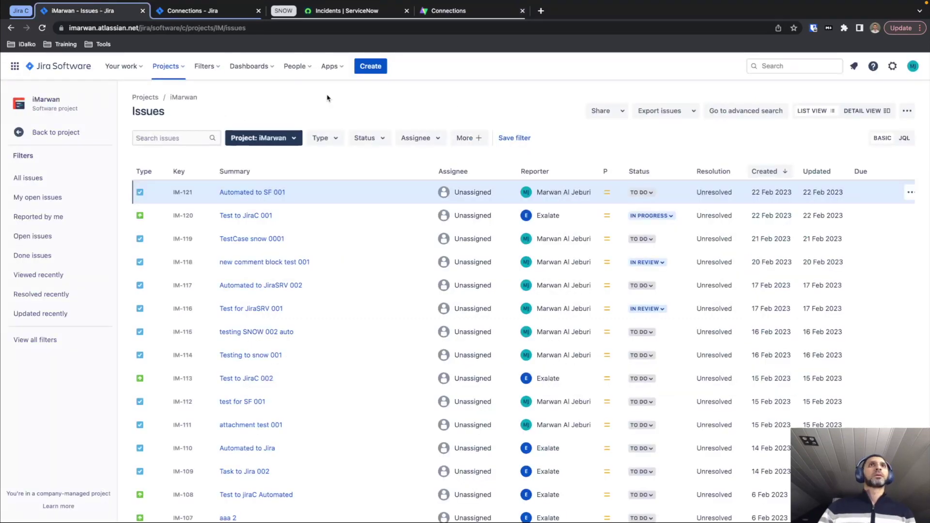
Step: Create Jira task IM-122 'Sync to SNOW 001' with description 'Hello there SNOW'
{"action": "left_click", "coordinate": [371, 66]}
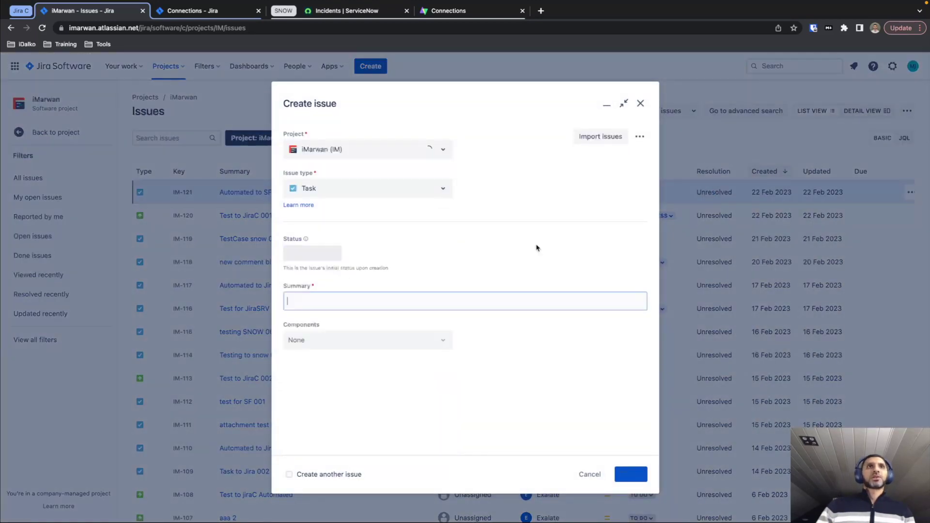
{"action": "left_click", "coordinate": [463, 304]}
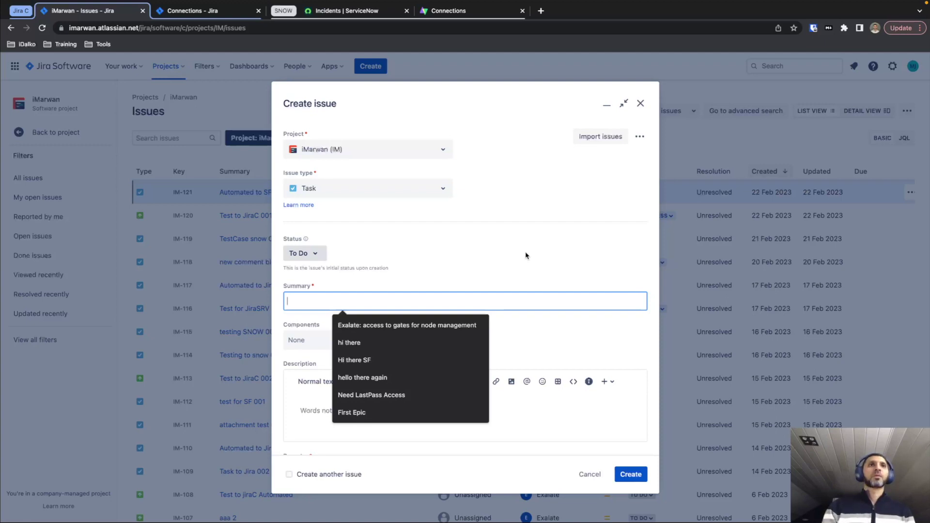
{"action": "type", "text": "Sync to"}
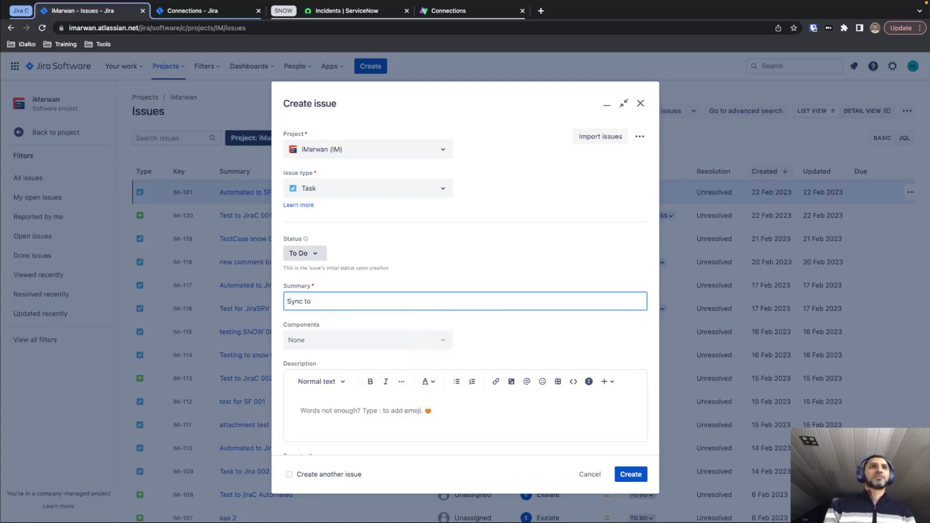
{"action": "type", "text": " SNO"}
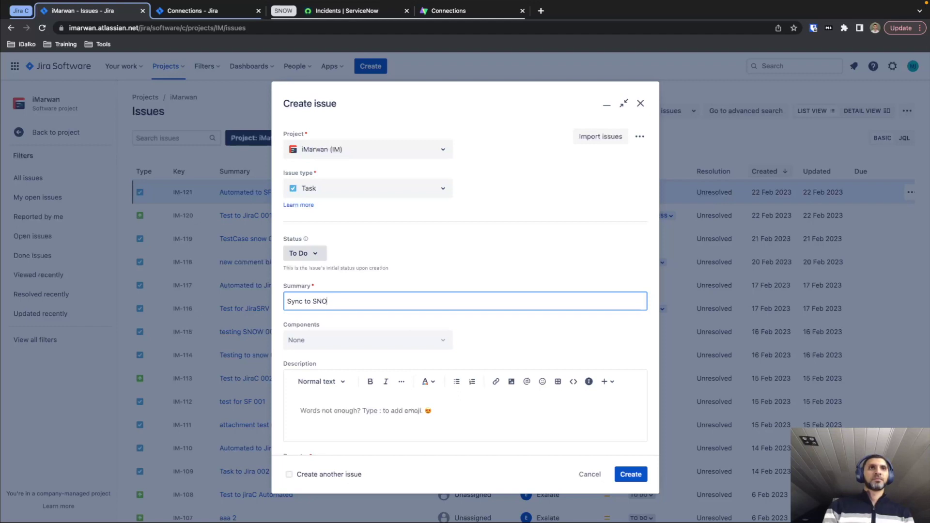
{"action": "type", "text": "wW 001"}
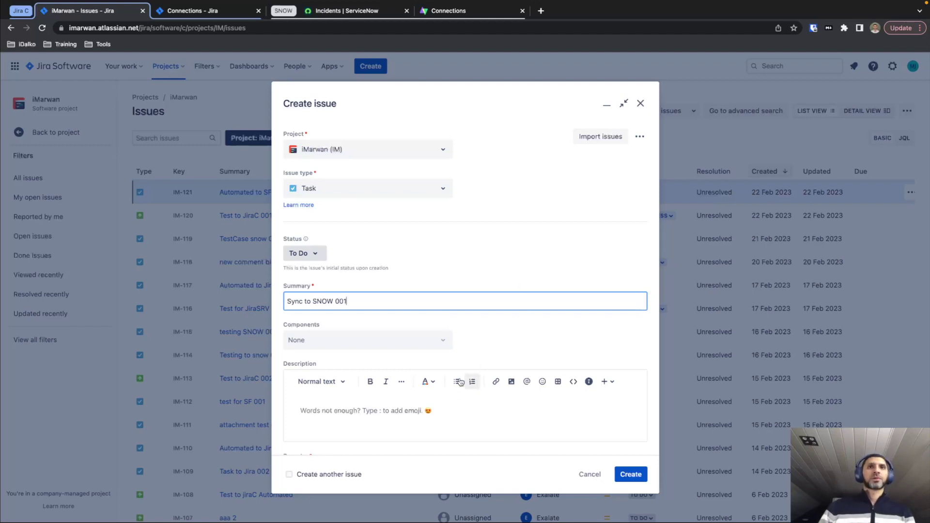
{"action": "left_click", "coordinate": [444, 407]}
{"action": "type", "text": "Hell"}
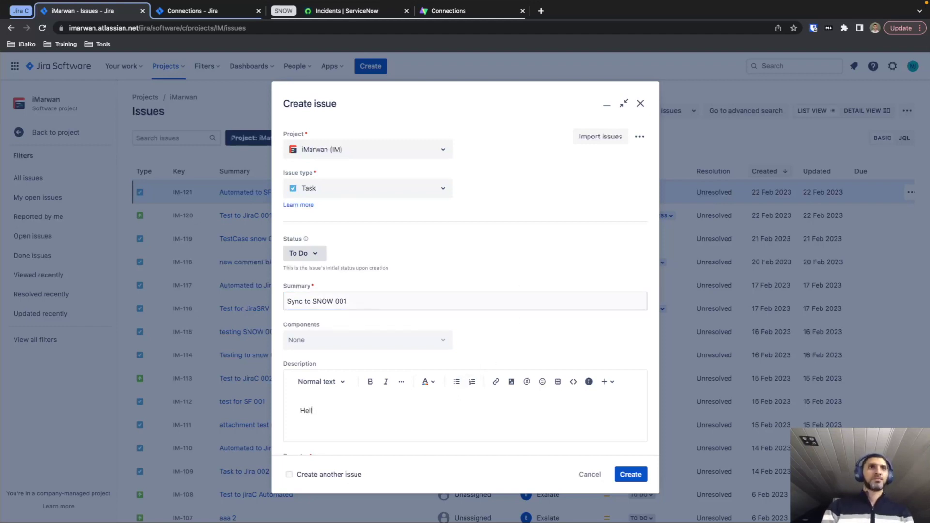
{"action": "type", "text": "o there SNOW"}
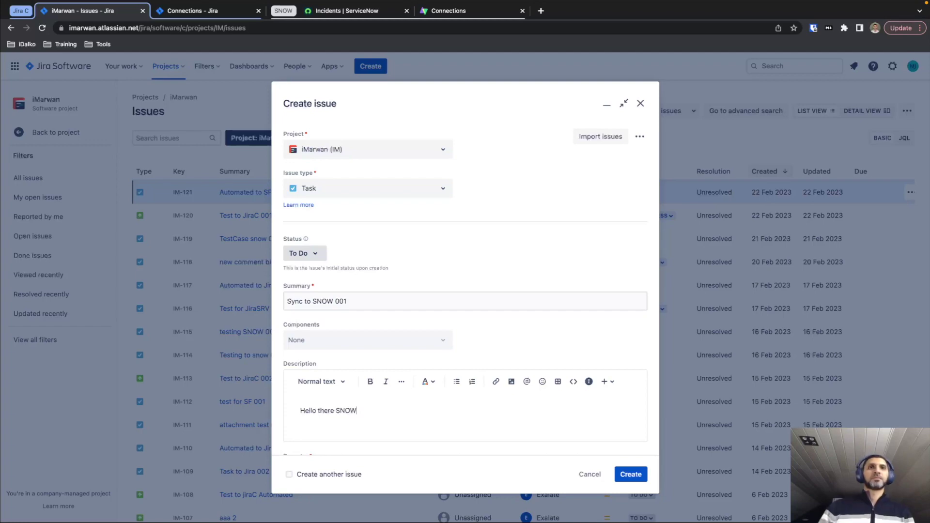
{"action": "left_click", "coordinate": [638, 480]}
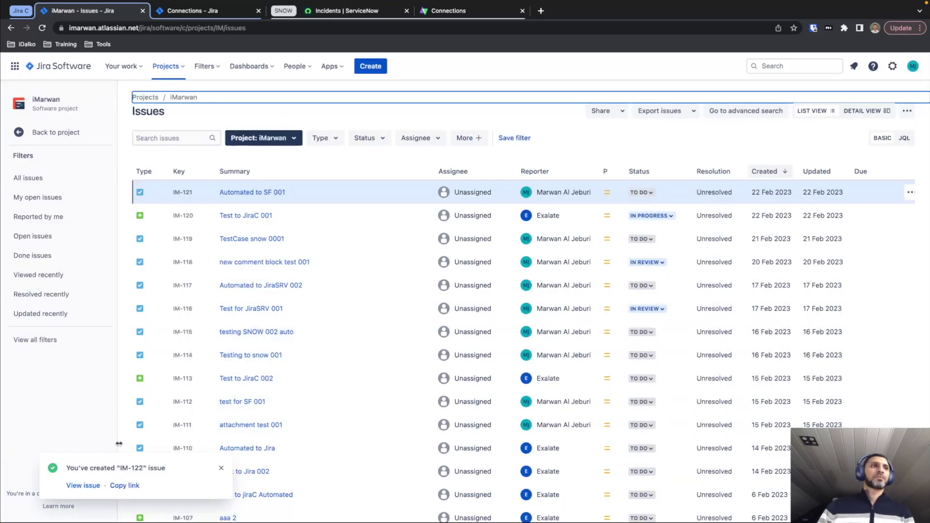
Step: Open IM-122 and display its Exalate panel showing Not Synchronized
{"action": "left_click", "coordinate": [83, 486]}
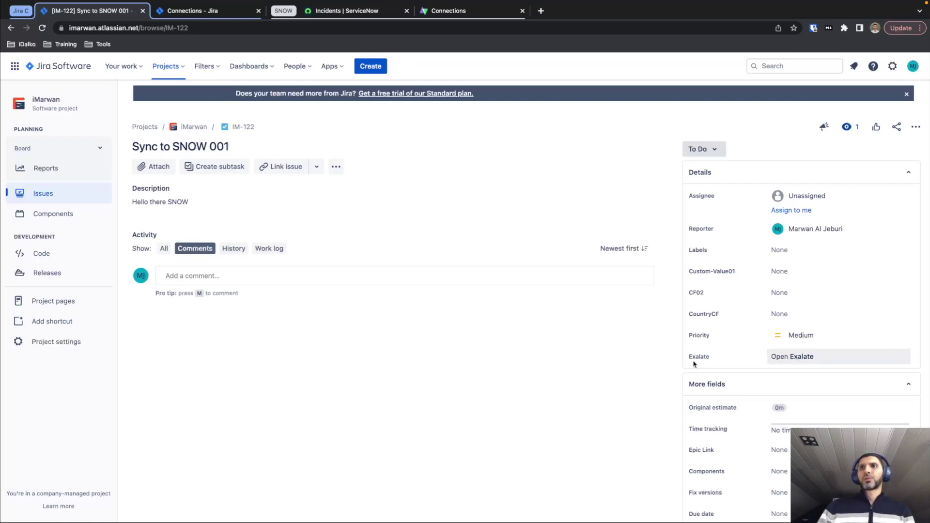
{"action": "left_click", "coordinate": [794, 358]}
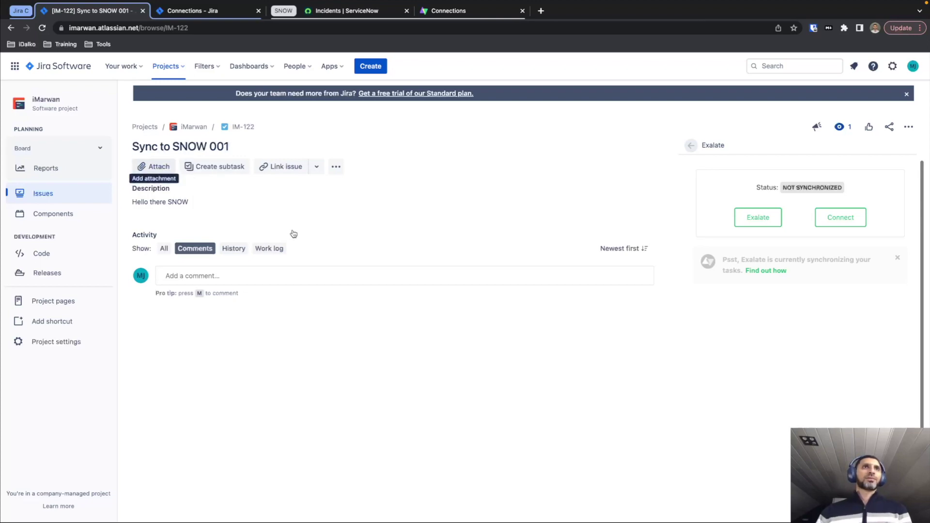
Step: Attach logo-exalate-1.svg to IM-122 and post the comment 'COMMENT FOR SNOW'
{"action": "scroll", "coordinate": [364, 280], "scroll_direction": "down", "scroll_amount": 10}
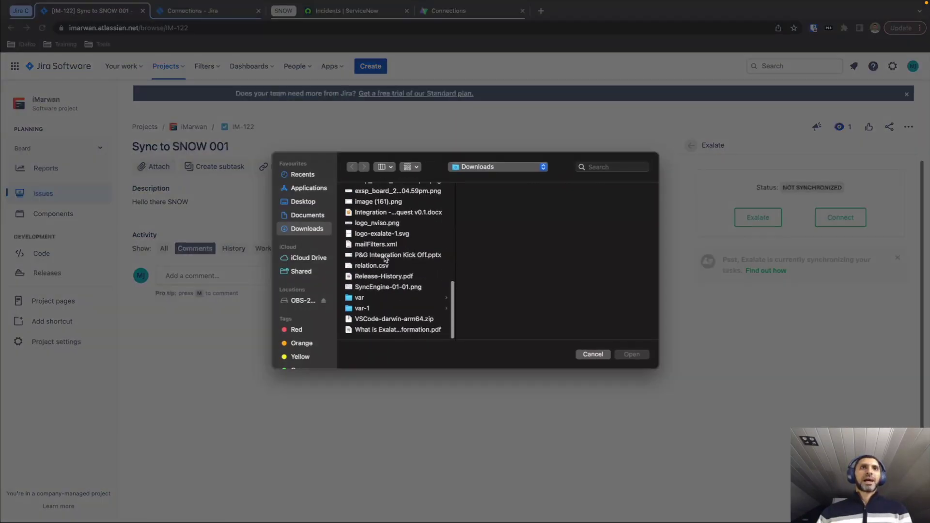
{"action": "double_click", "coordinate": [382, 231]}
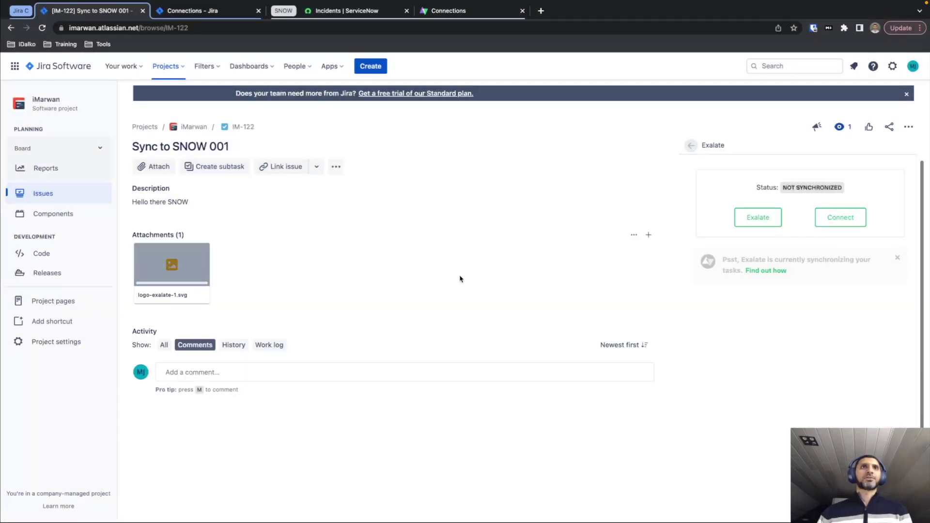
{"action": "left_click", "coordinate": [295, 368]}
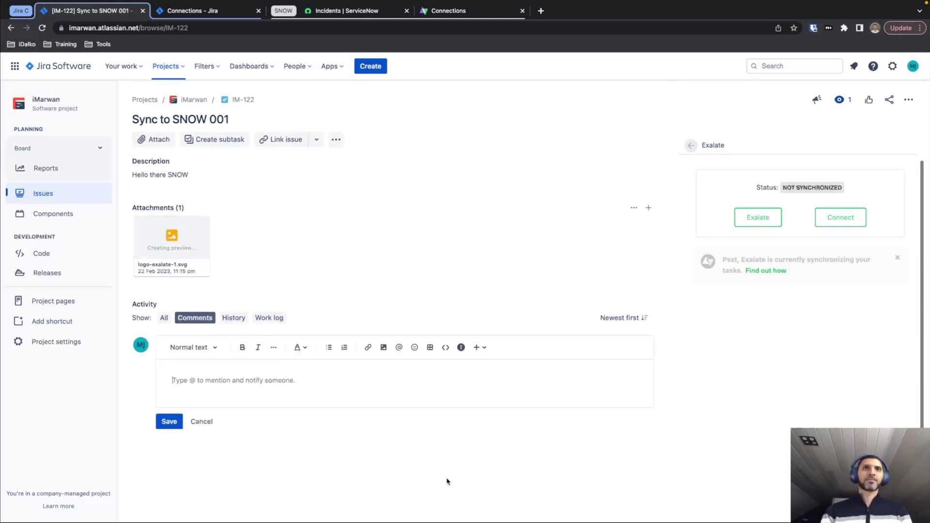
{"action": "type", "text": "COMMENT "}
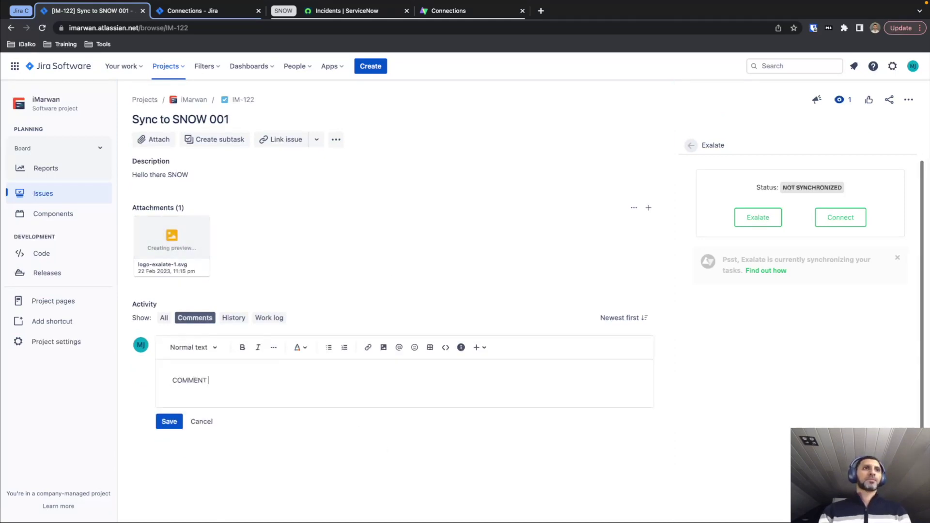
{"action": "type", "text": "FOR SNOW"}
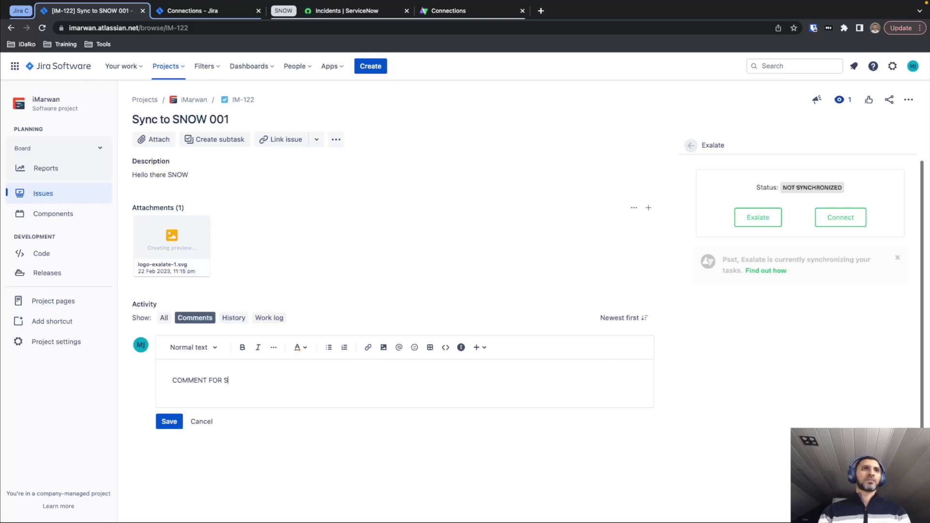
{"action": "left_click", "coordinate": [170, 422]}
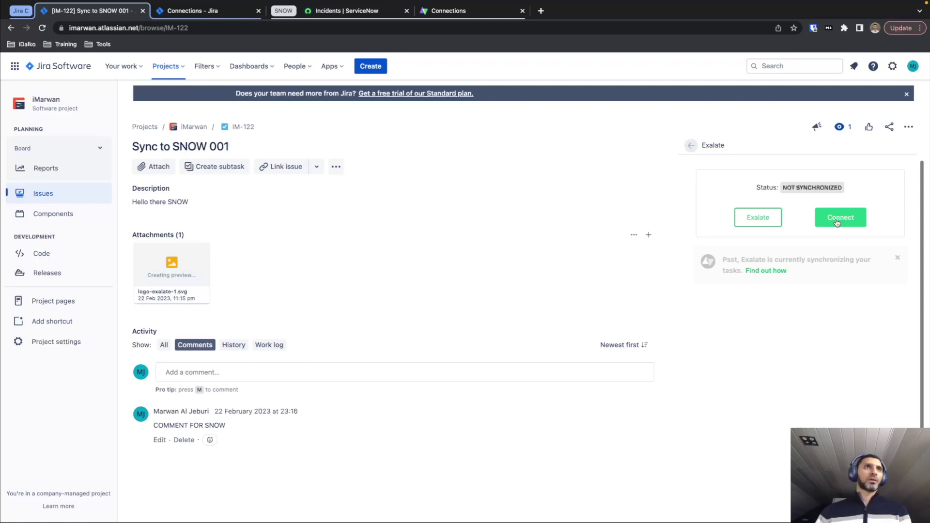
{"action": "left_click", "coordinate": [838, 223]}
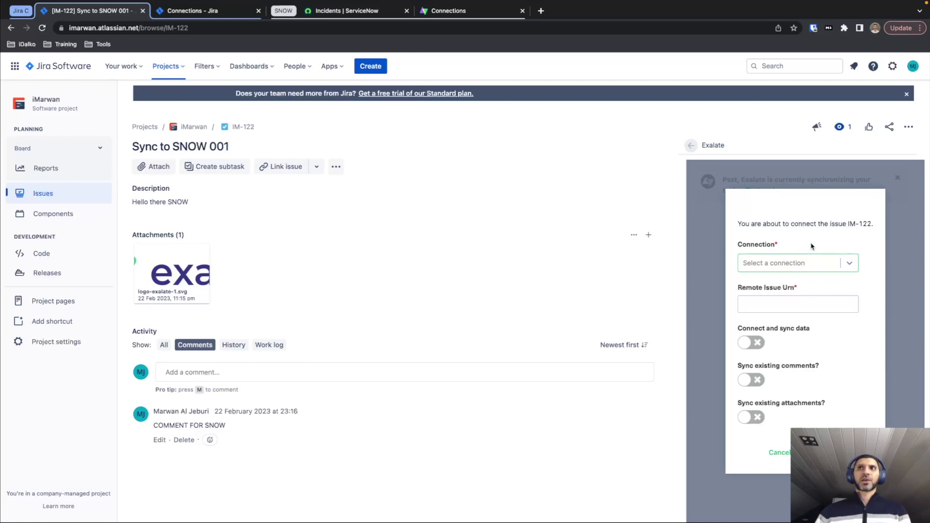
{"action": "left_click", "coordinate": [849, 263]}
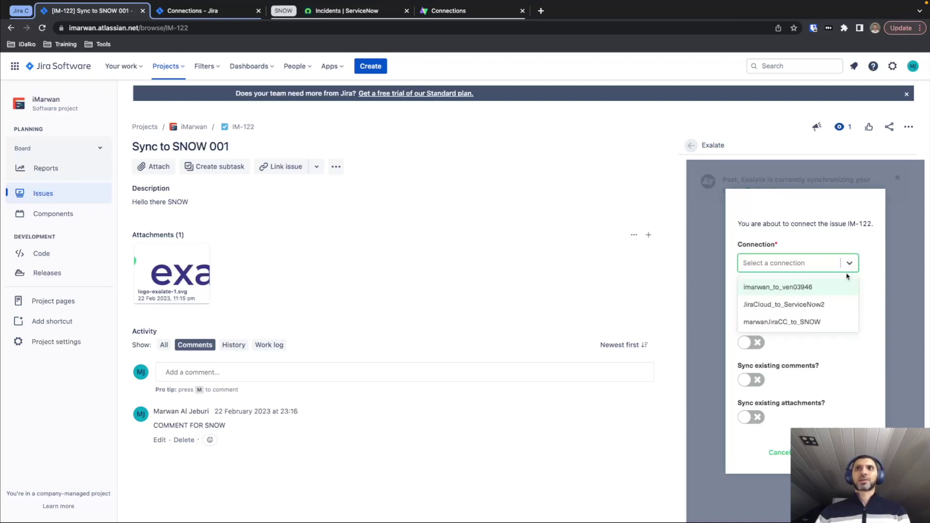
{"action": "left_click", "coordinate": [824, 291]}
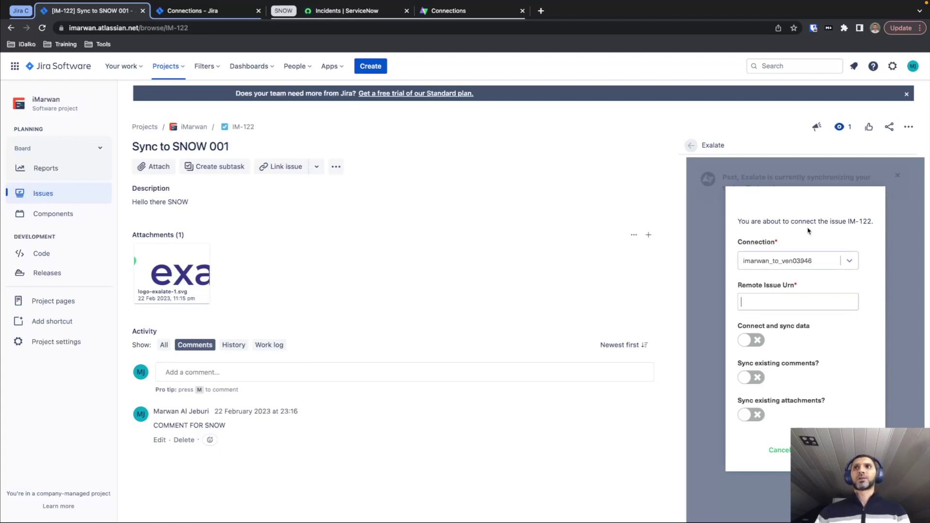
{"action": "left_click", "coordinate": [788, 452]}
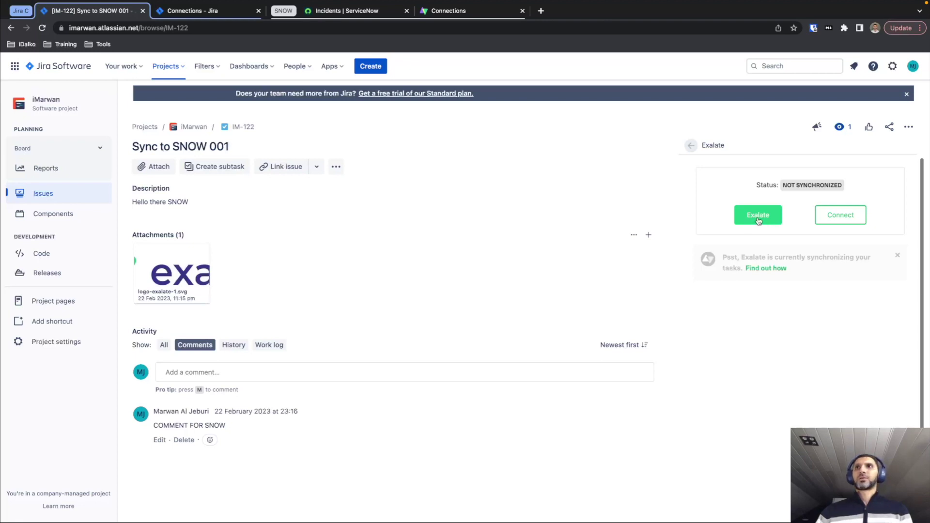
Step: Sync IM-122 over imarwan_to_ven03946, then open linked incident INC0010520 in a new tab
{"action": "left_click", "coordinate": [758, 217]}
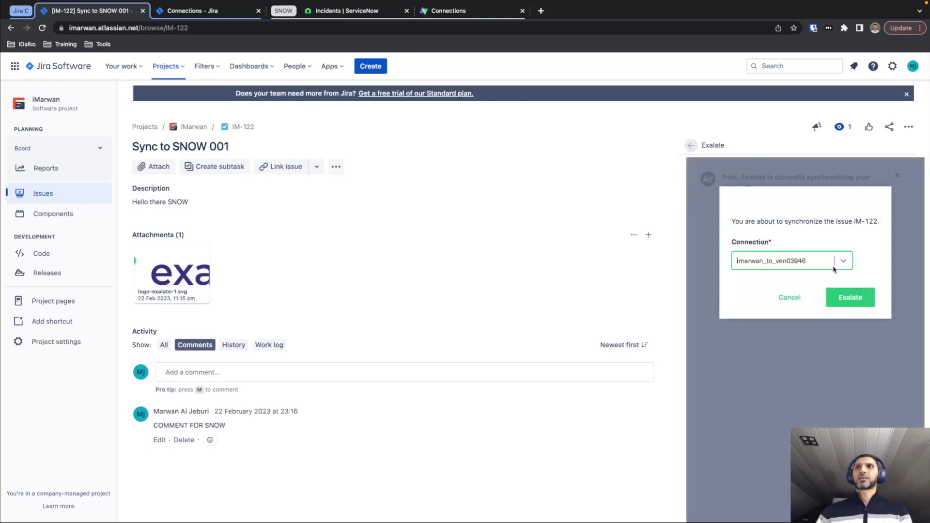
{"action": "left_click", "coordinate": [861, 305]}
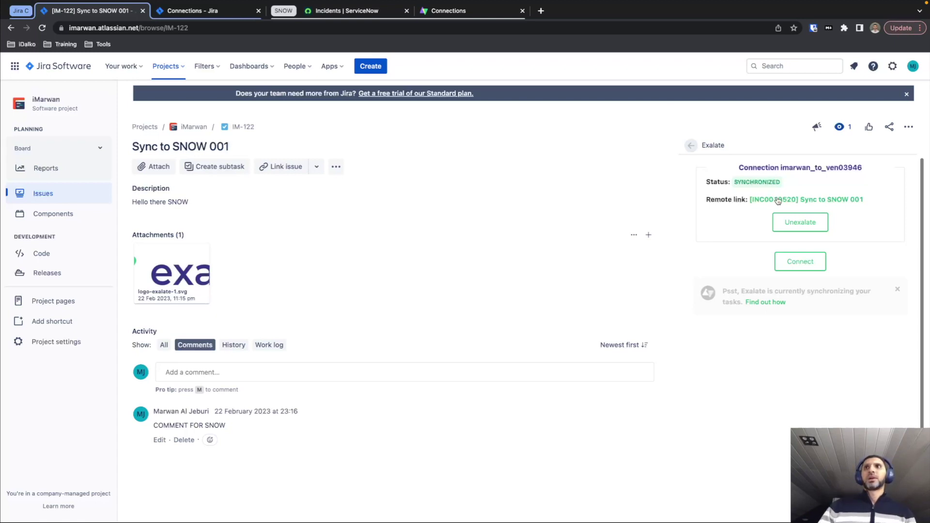
{"action": "left_click_drag", "start_coordinate": [789, 203], "coordinate": [413, 16]}
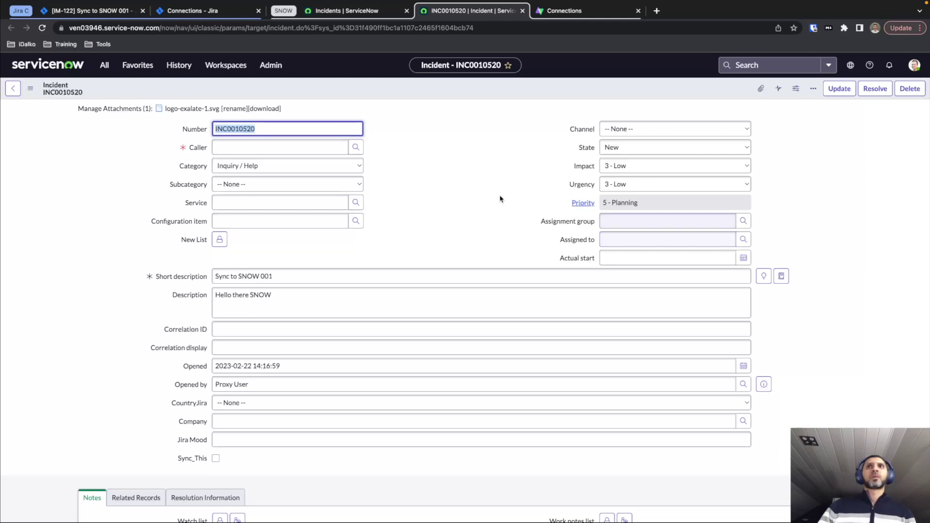
Step: Post the work note 'Thank you Jiaa Cloud' on incident INC0010520
{"action": "scroll", "coordinate": [446, 235], "scroll_direction": "down", "scroll_amount": 2}
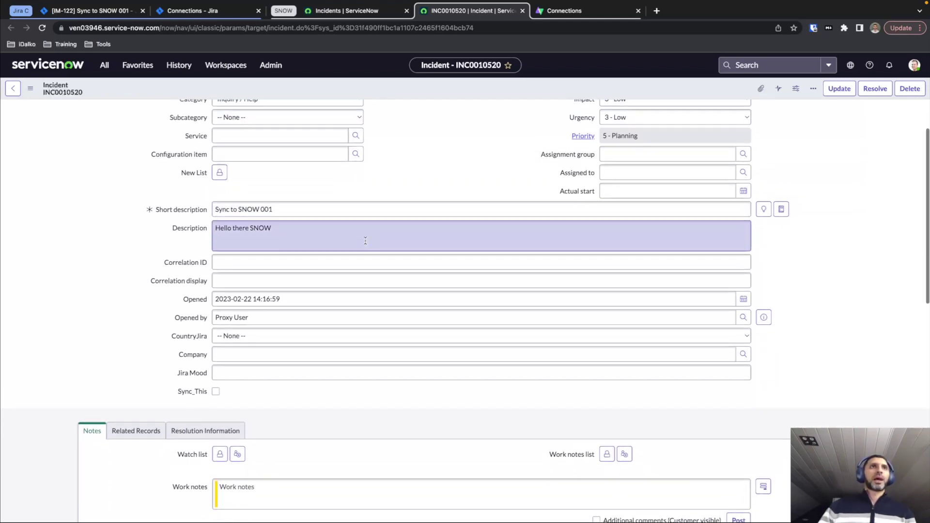
{"action": "scroll", "coordinate": [387, 218], "scroll_direction": "up", "scroll_amount": 2}
{"action": "scroll", "coordinate": [411, 193], "scroll_direction": "down", "scroll_amount": 10}
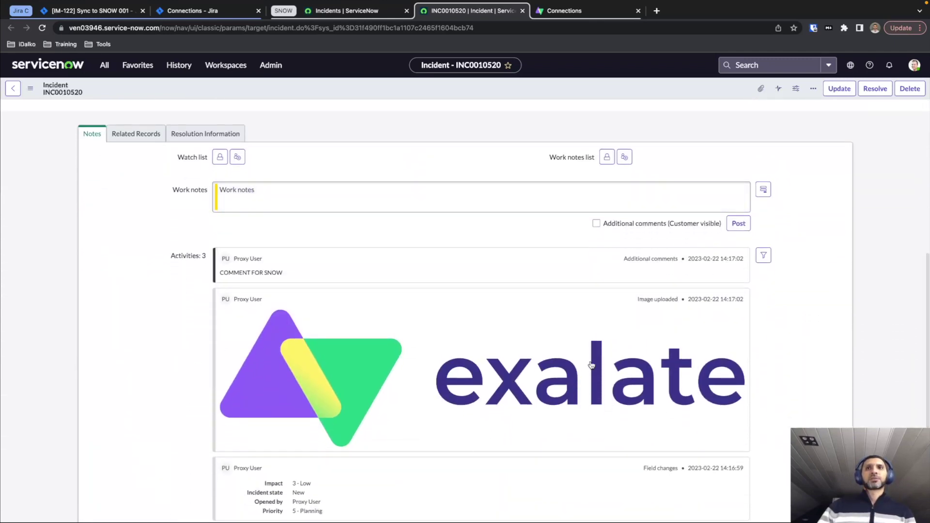
{"action": "scroll", "coordinate": [169, 358], "scroll_direction": "down", "scroll_amount": 2}
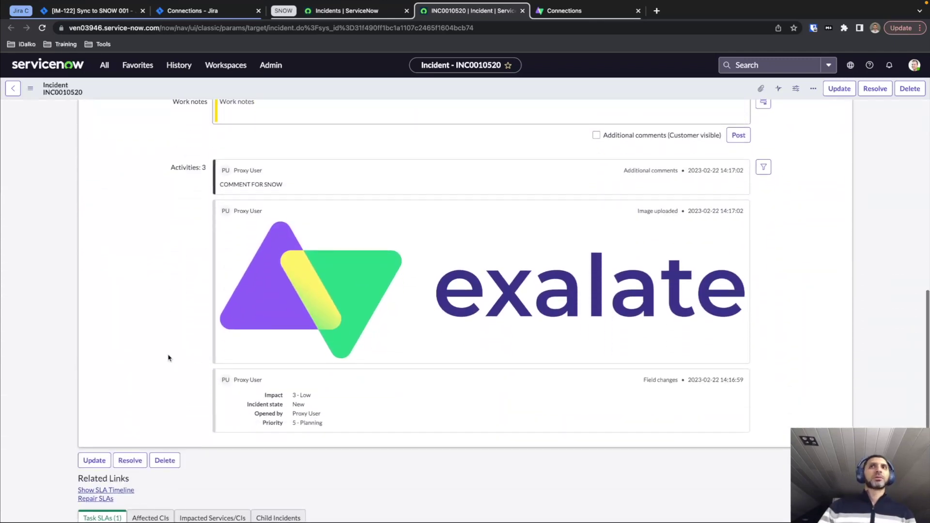
{"action": "scroll", "coordinate": [169, 359], "scroll_direction": "up", "scroll_amount": 3}
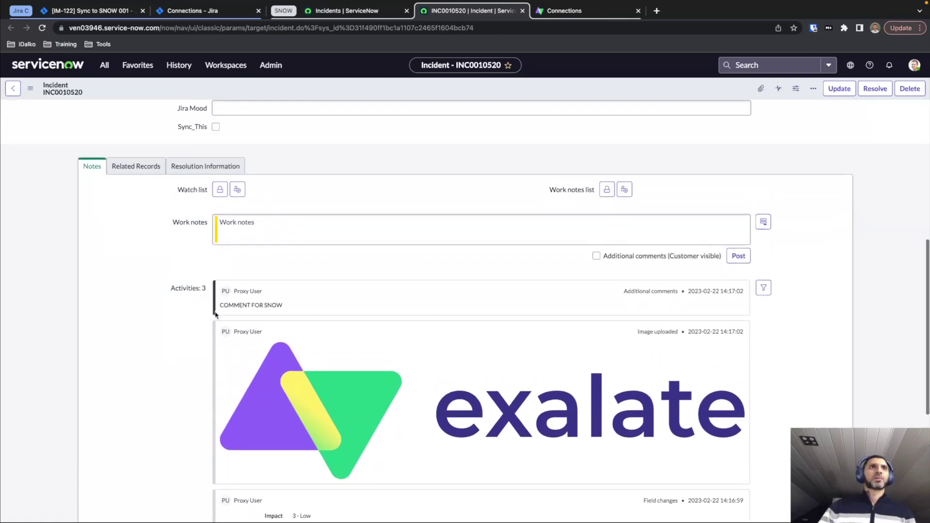
{"action": "left_click", "coordinate": [280, 237]}
{"action": "type", "text": "Thank you Jia"}
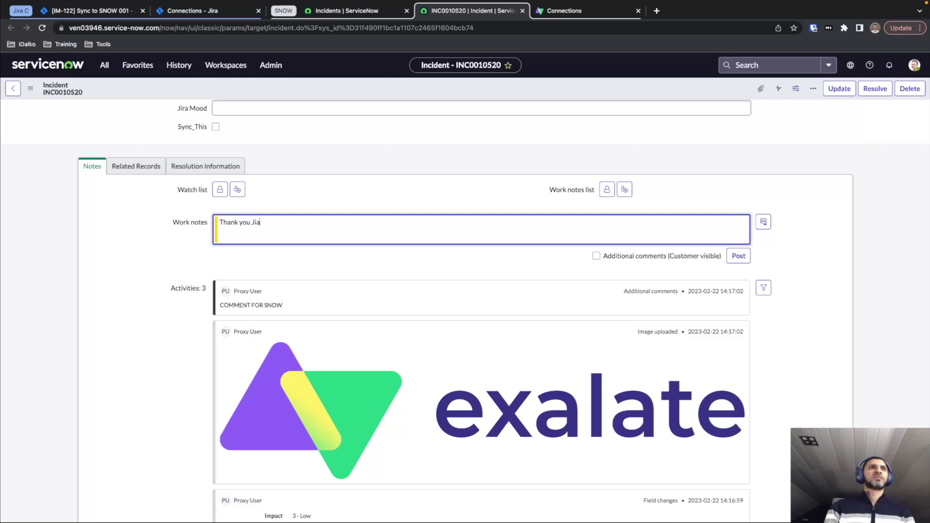
{"action": "key", "text": "BackSpace"}
{"action": "type", "text": "ra Cloud"}
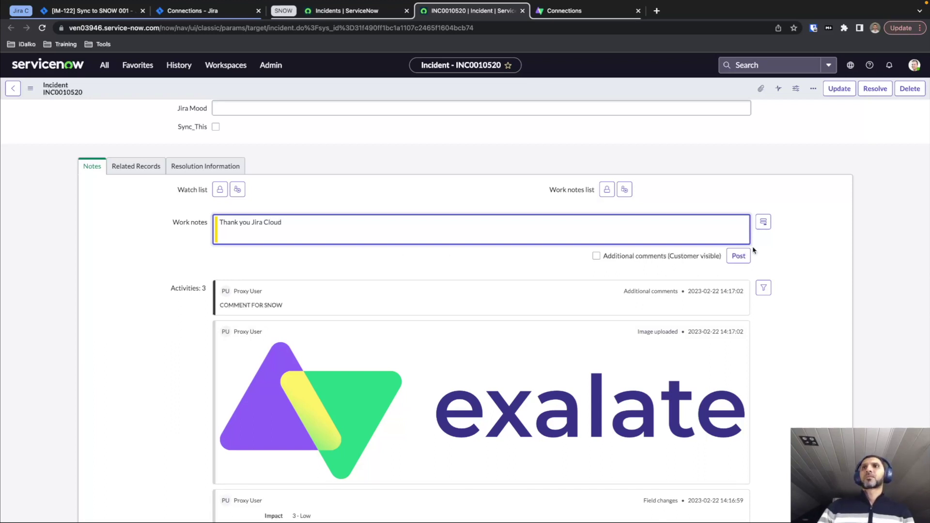
{"action": "left_click", "coordinate": [738, 256]}
Step: Set a recently used person as the incident's caller, save it, and return to IM-122
{"action": "scroll", "coordinate": [734, 190], "scroll_direction": "up", "scroll_amount": 10}
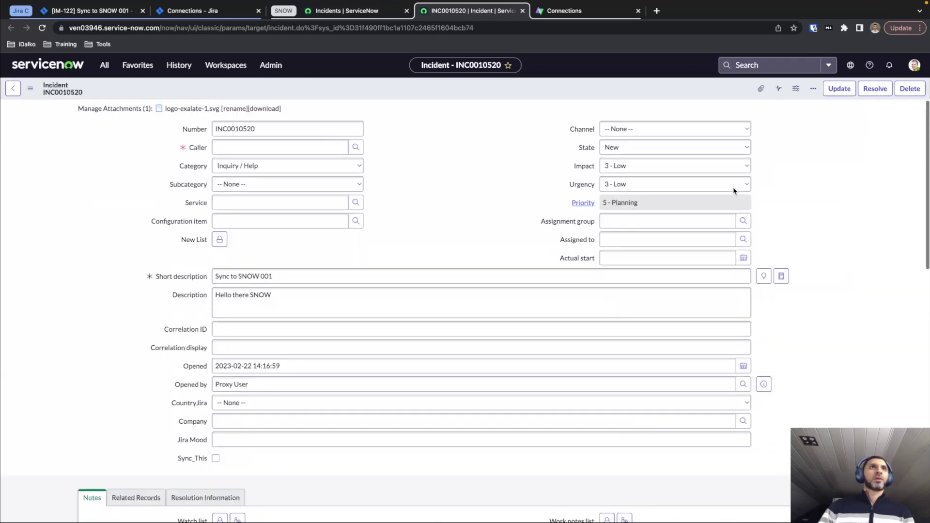
{"action": "left_click", "coordinate": [326, 148]}
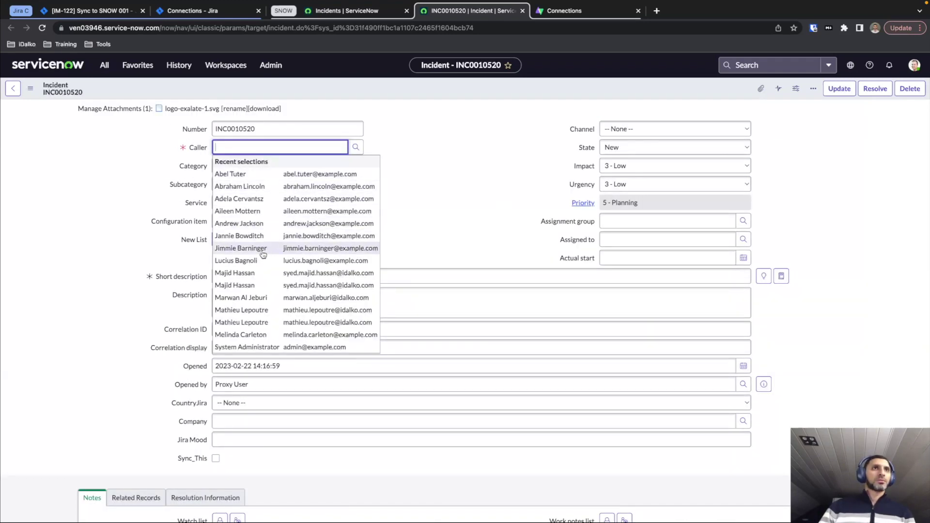
{"action": "left_click", "coordinate": [245, 297]}
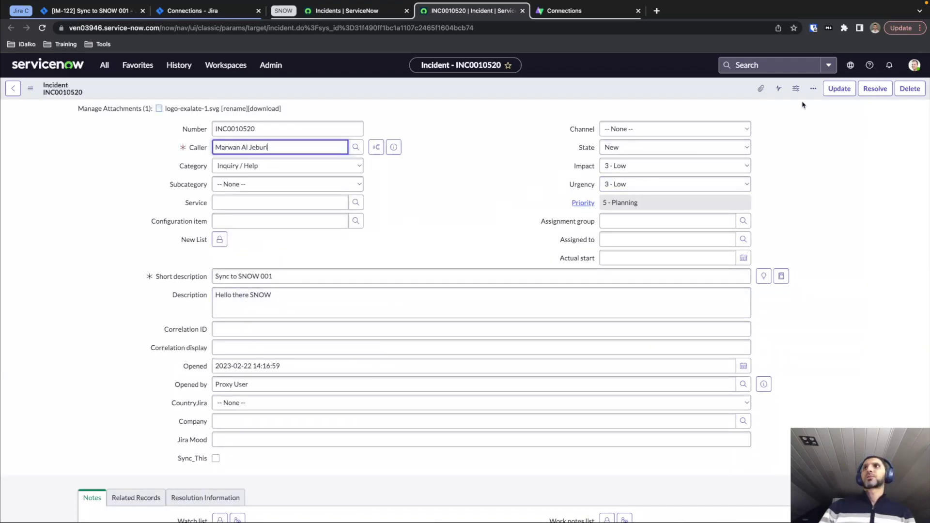
{"action": "left_click", "coordinate": [840, 89]}
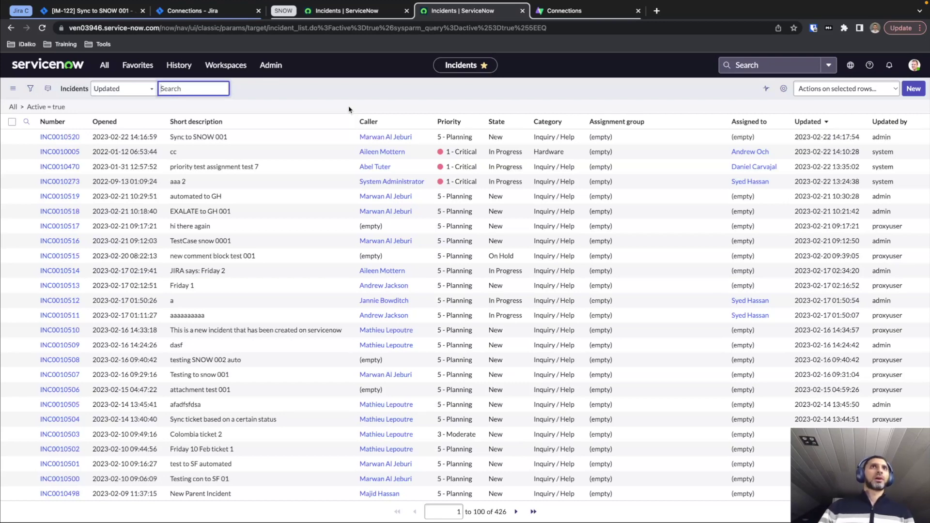
{"action": "left_click", "coordinate": [110, 19]}
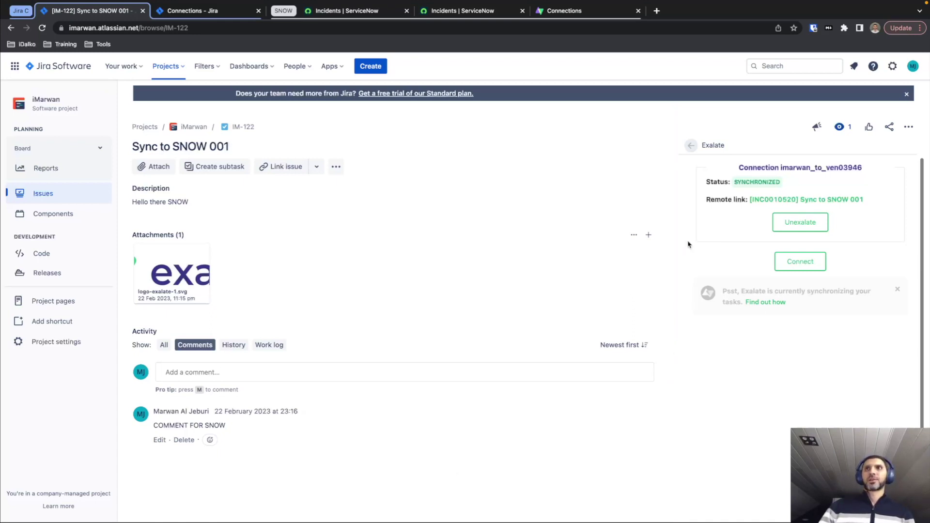
Step: Close the Exalate panel and reload IM-122 to see the synced 'Thank you Jira Cloud' comment
{"action": "left_click", "coordinate": [705, 148]}
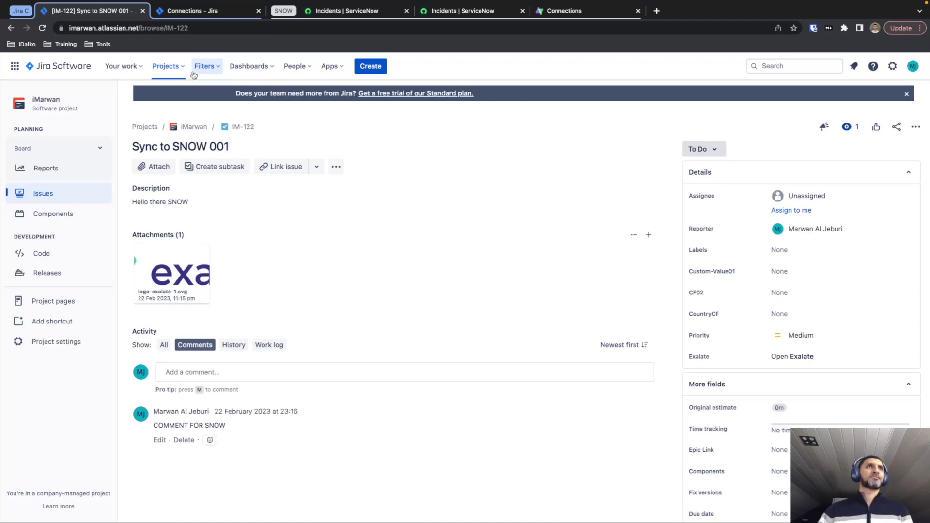
{"action": "left_click", "coordinate": [43, 29]}
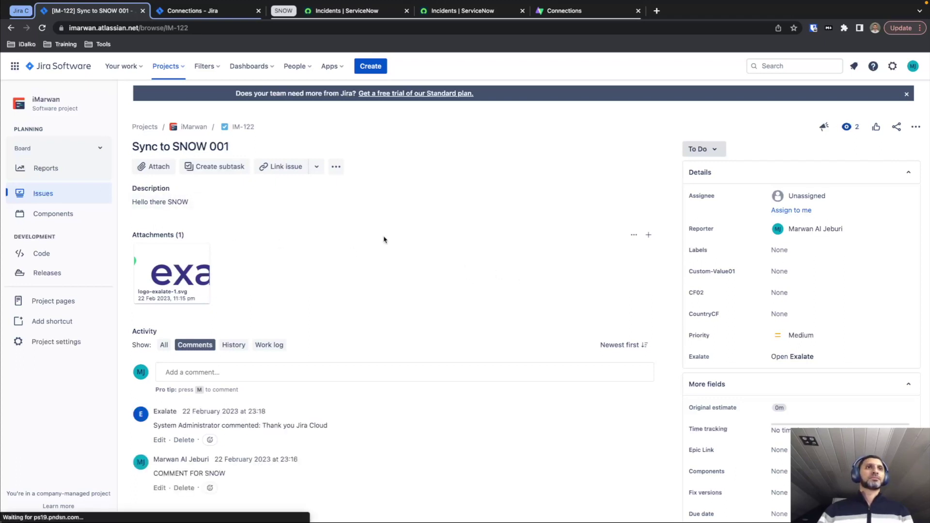
{"action": "scroll", "coordinate": [464, 344], "scroll_direction": "down", "scroll_amount": 1}
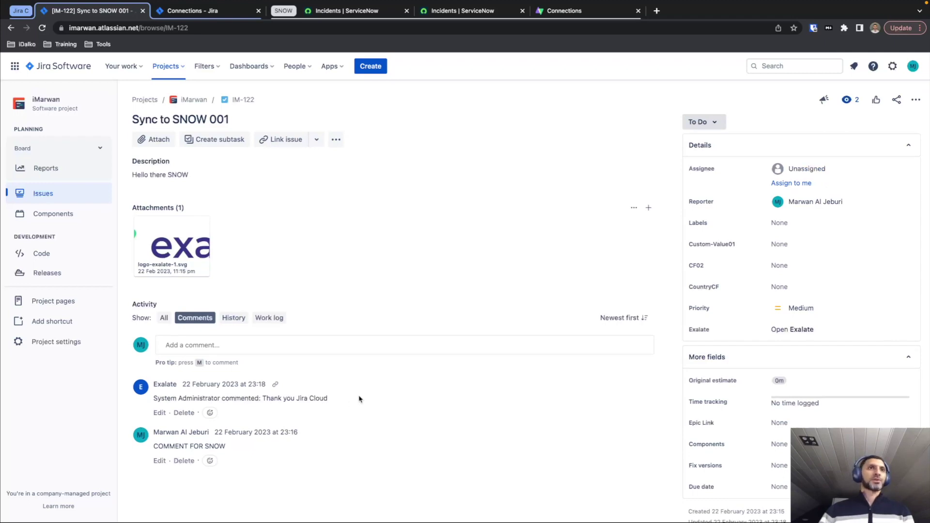
{"action": "scroll", "coordinate": [432, 320], "scroll_direction": "up", "scroll_amount": 1}
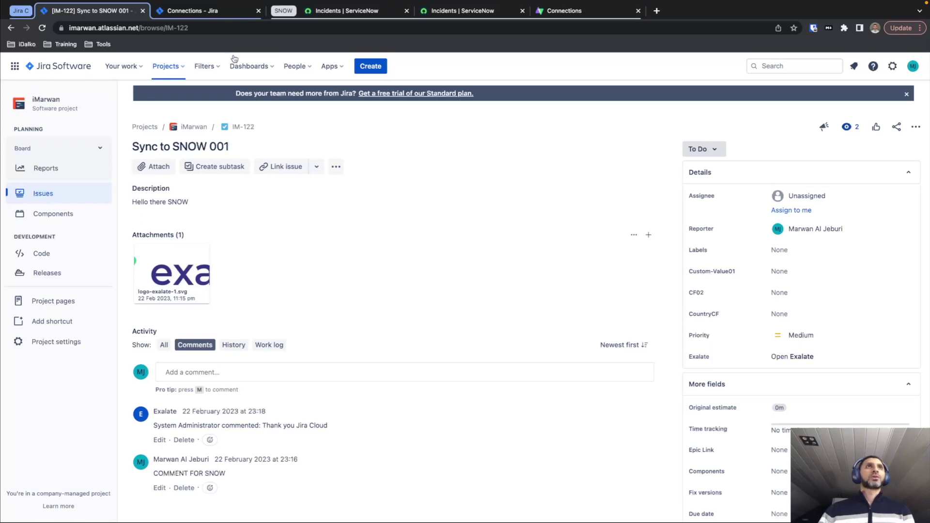
{"action": "left_click", "coordinate": [196, 11]}
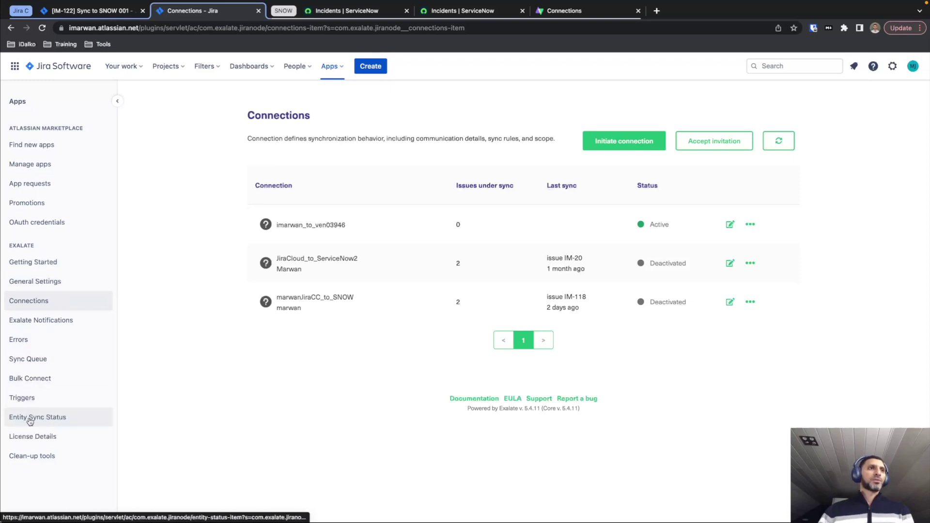
Step: Search Entity Sync Status for entity type issue with Entity Urn im-122
{"action": "left_click", "coordinate": [57, 422]}
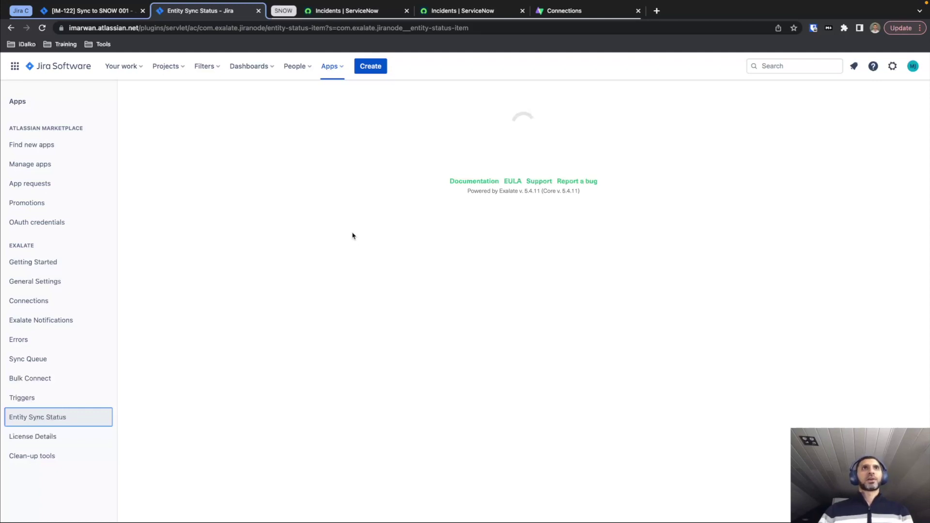
{"action": "left_click", "coordinate": [364, 185]}
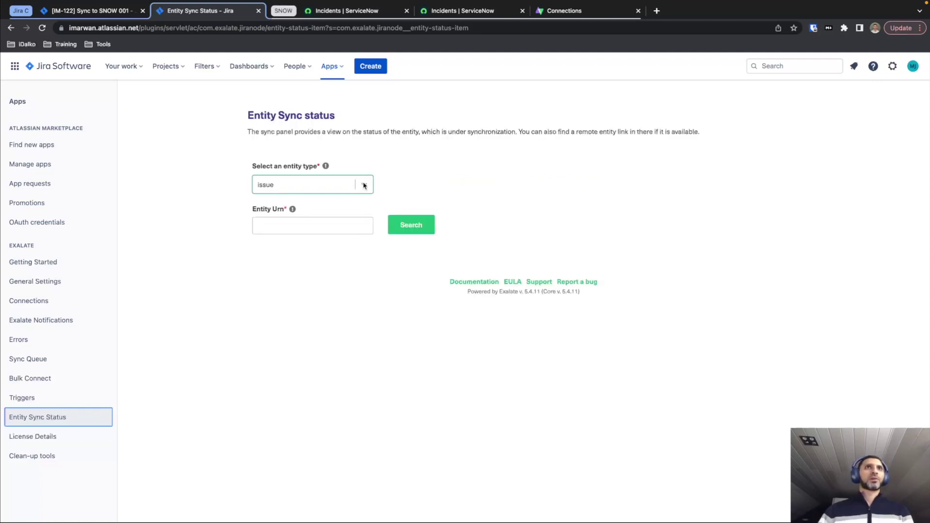
{"action": "left_click", "coordinate": [443, 187]}
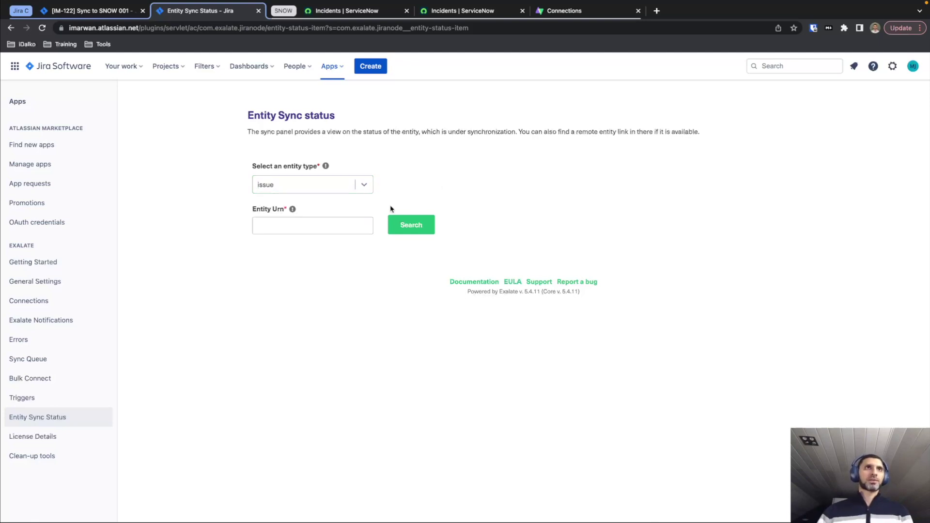
{"action": "left_click", "coordinate": [329, 222]}
{"action": "type", "text": "im"}
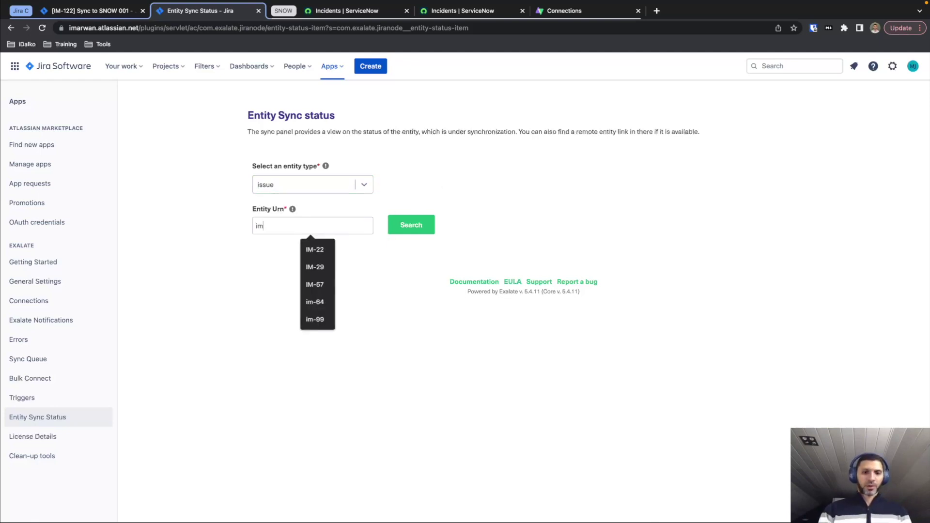
{"action": "type", "text": "-"}
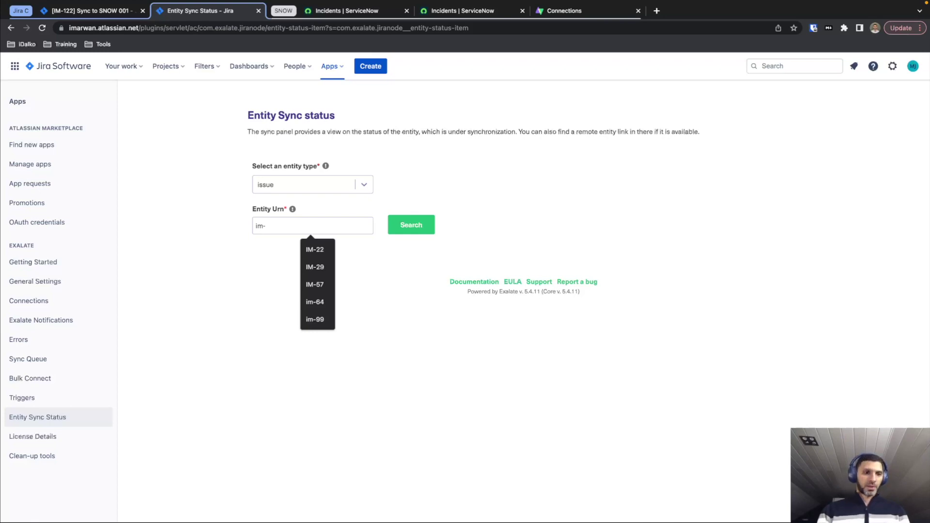
{"action": "type", "text": "122"}
{"action": "left_click", "coordinate": [420, 231]}
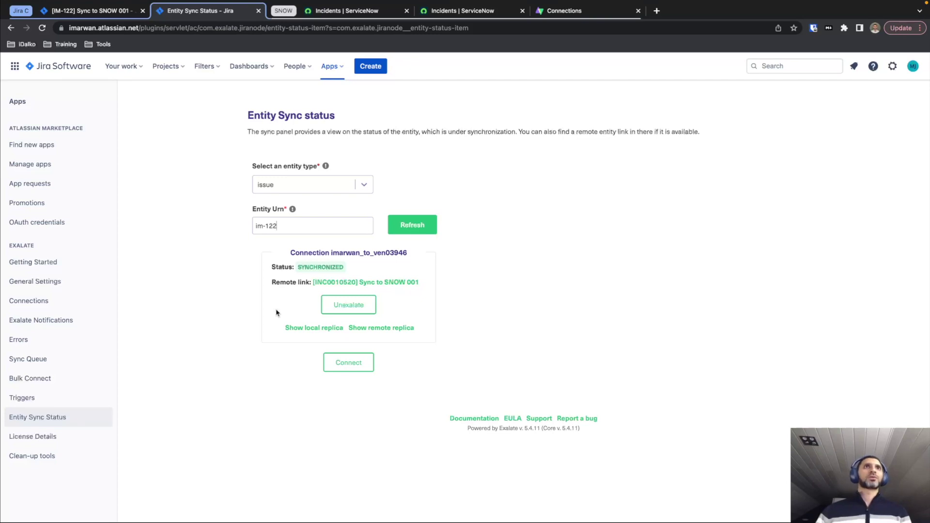
{"action": "double_click", "coordinate": [292, 226]}
{"action": "left_click", "coordinate": [325, 225]}
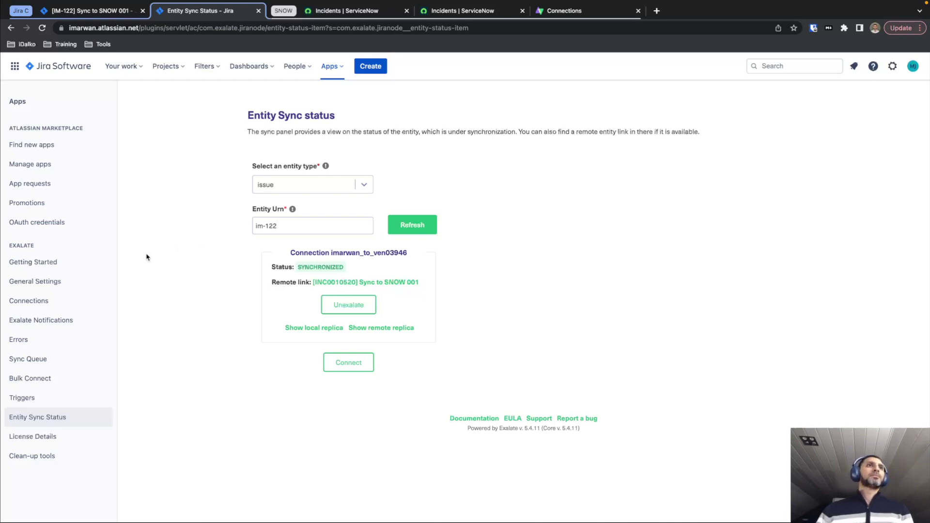
Step: Open Exalate's Getting Started page from the sidebar
{"action": "left_click", "coordinate": [34, 269]}
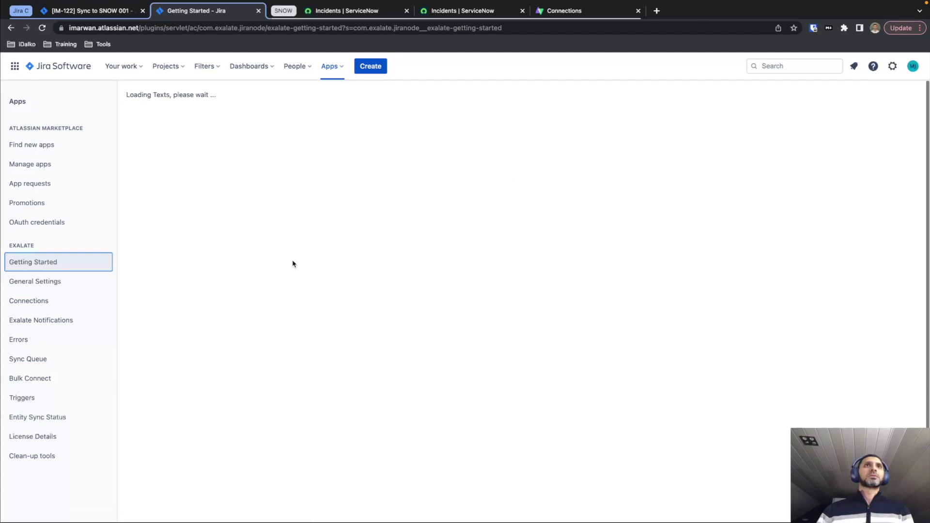